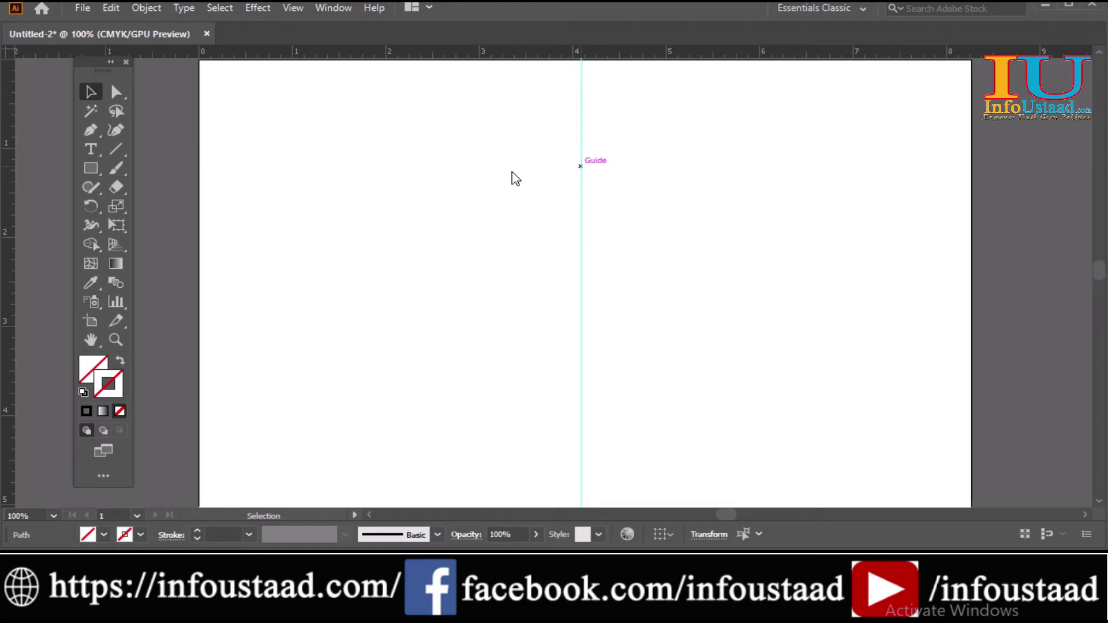
Step: Draw an open half-triangle about 2 in tall with the Pen tool: a diagonal from the guide down-right, then a horizontal base back to the guide
{"action": "left_click", "coordinate": [220, 146]}
{"action": "left_click", "coordinate": [93, 134]}
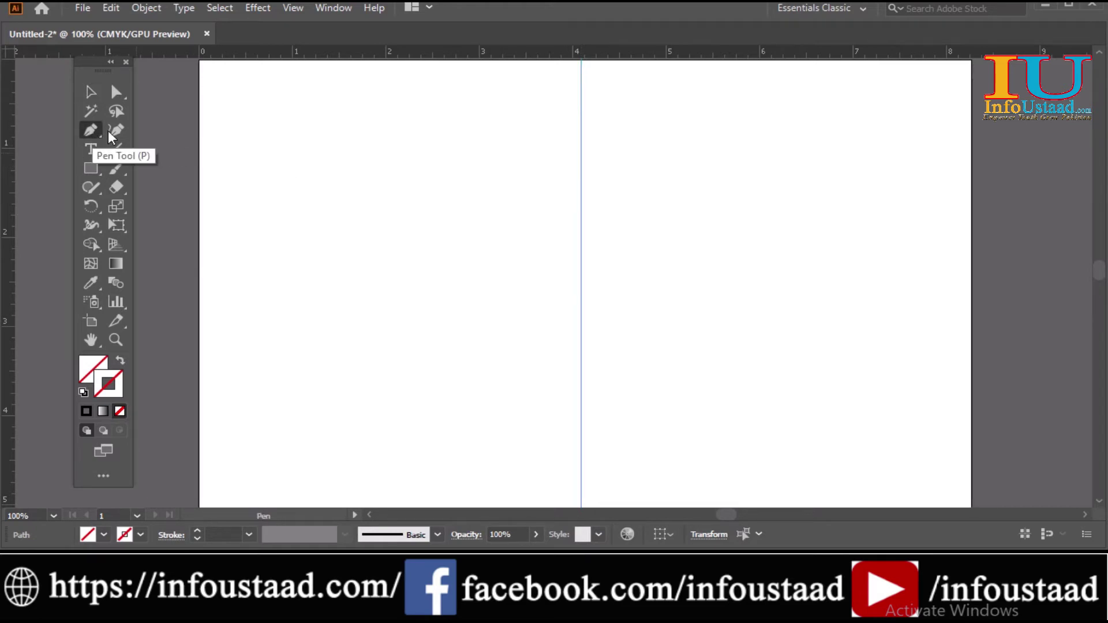
{"action": "left_click", "coordinate": [581, 126]}
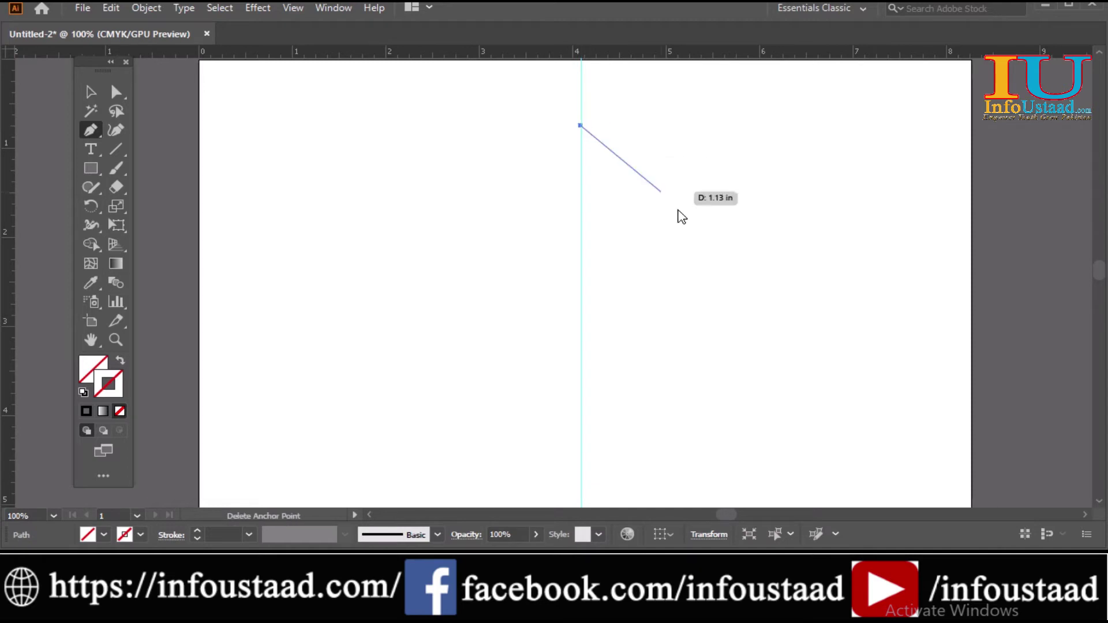
{"action": "left_click", "coordinate": [737, 303]}
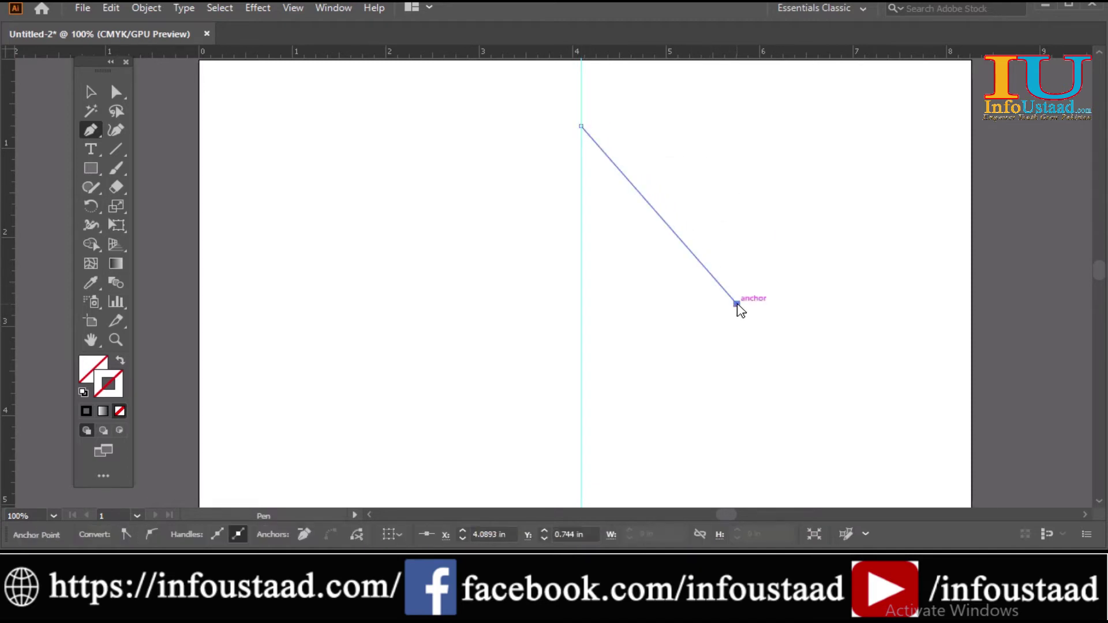
{"action": "left_click", "coordinate": [581, 304]}
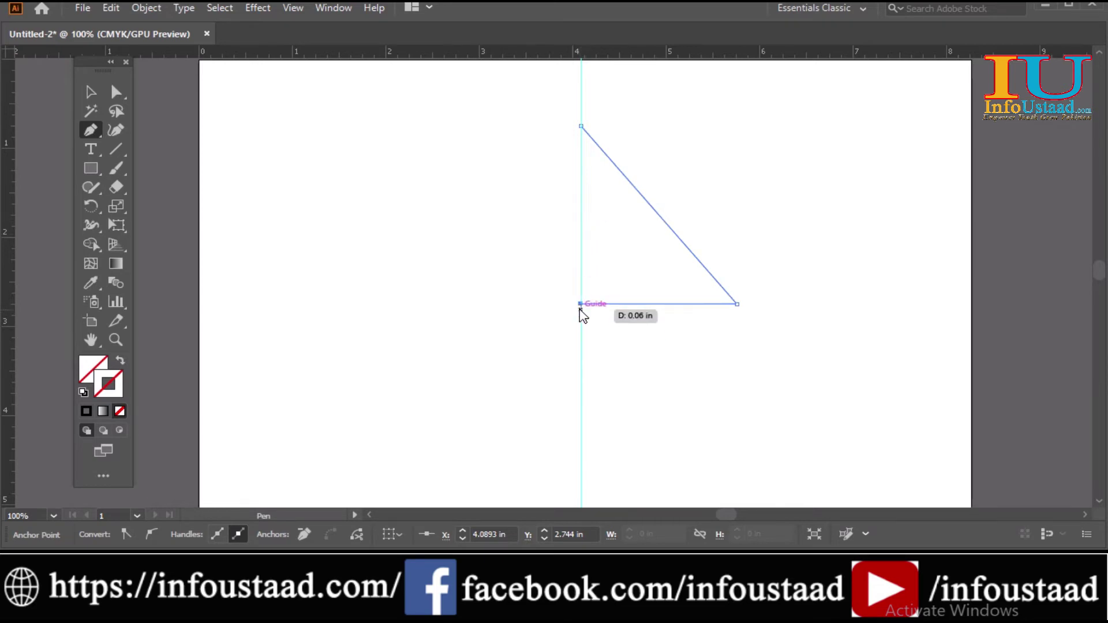
{"action": "key", "text": "Escape"}
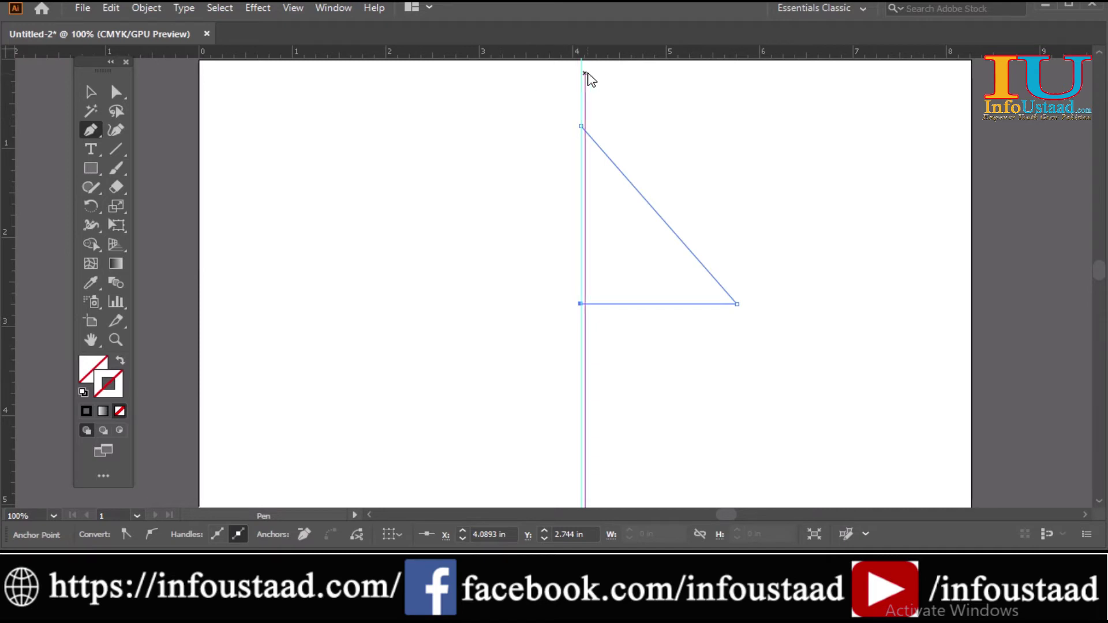
Step: Delete the vertical guide that runs along the open side of the half-triangle
{"action": "left_click", "coordinate": [91, 93]}
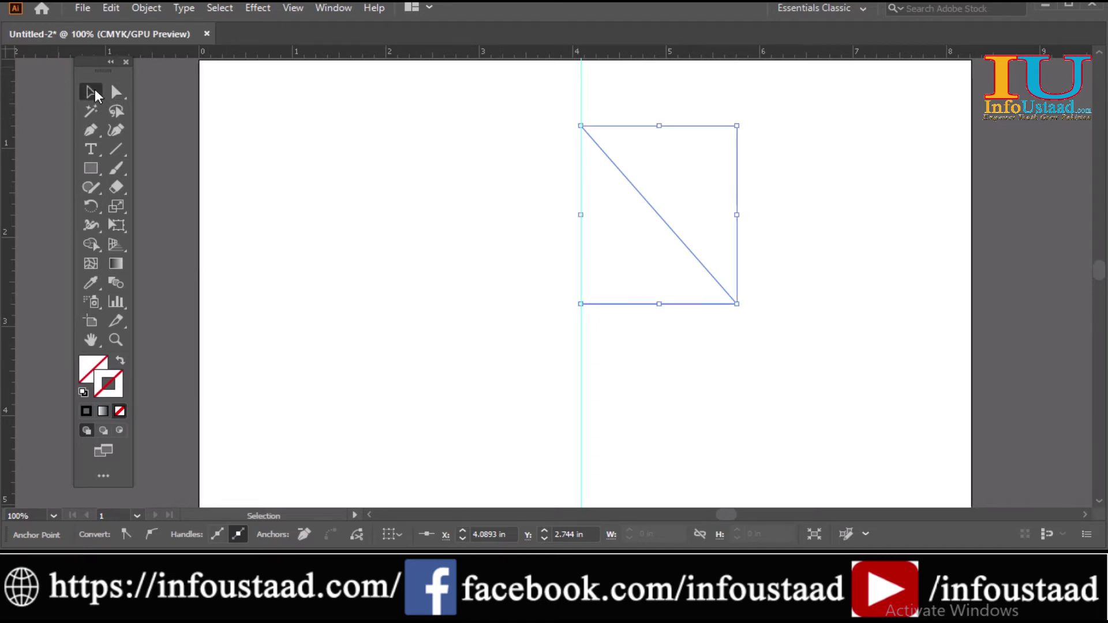
{"action": "left_click", "coordinate": [581, 82]}
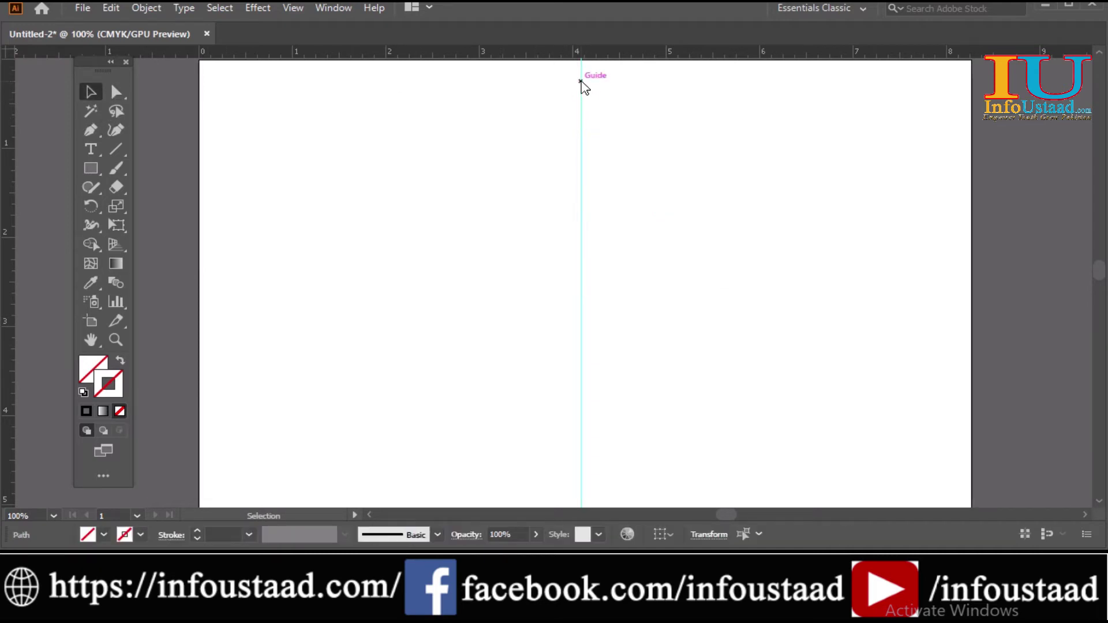
{"action": "key", "text": "Delete"}
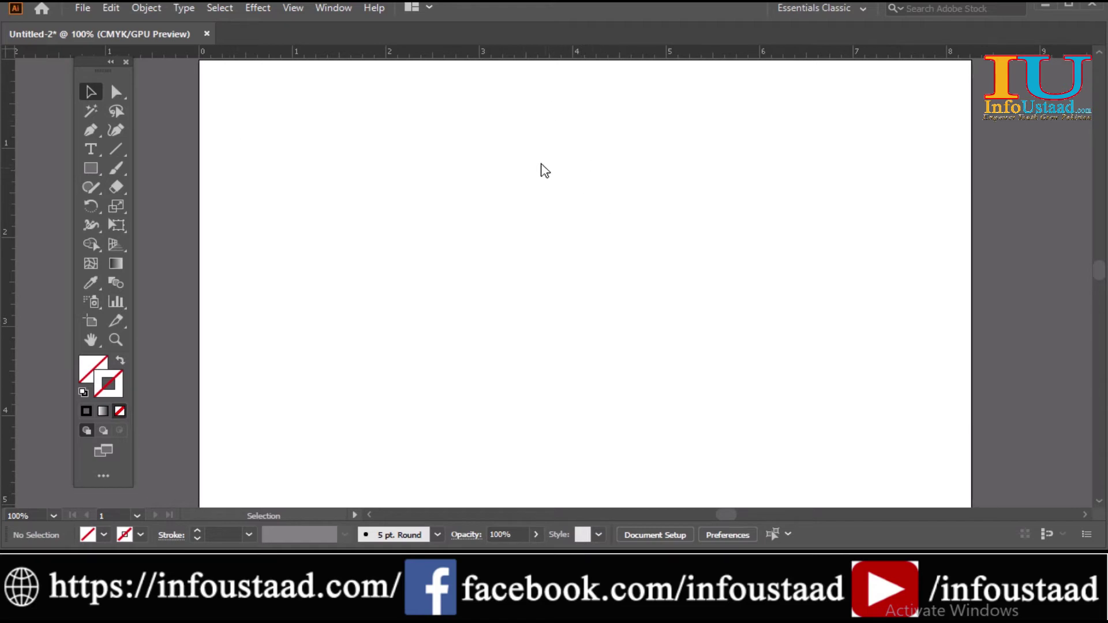
Step: Give the half-triangle path a black stroke with a weight of 2 pt
{"action": "left_click_drag", "start_coordinate": [531, 155], "coordinate": [799, 477]}
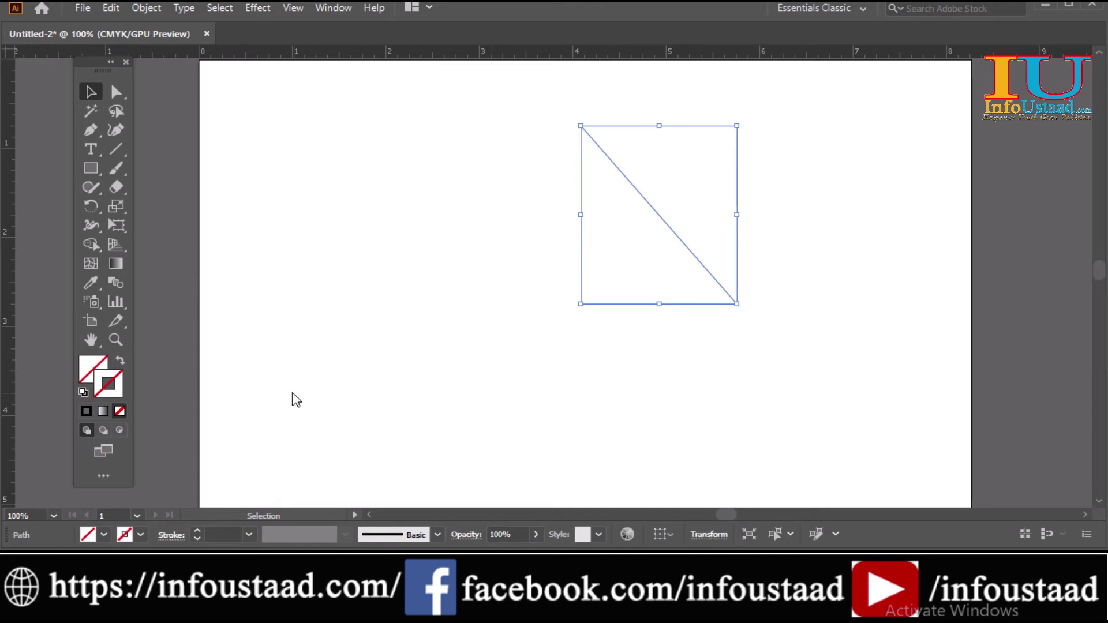
{"action": "left_click", "coordinate": [140, 532]}
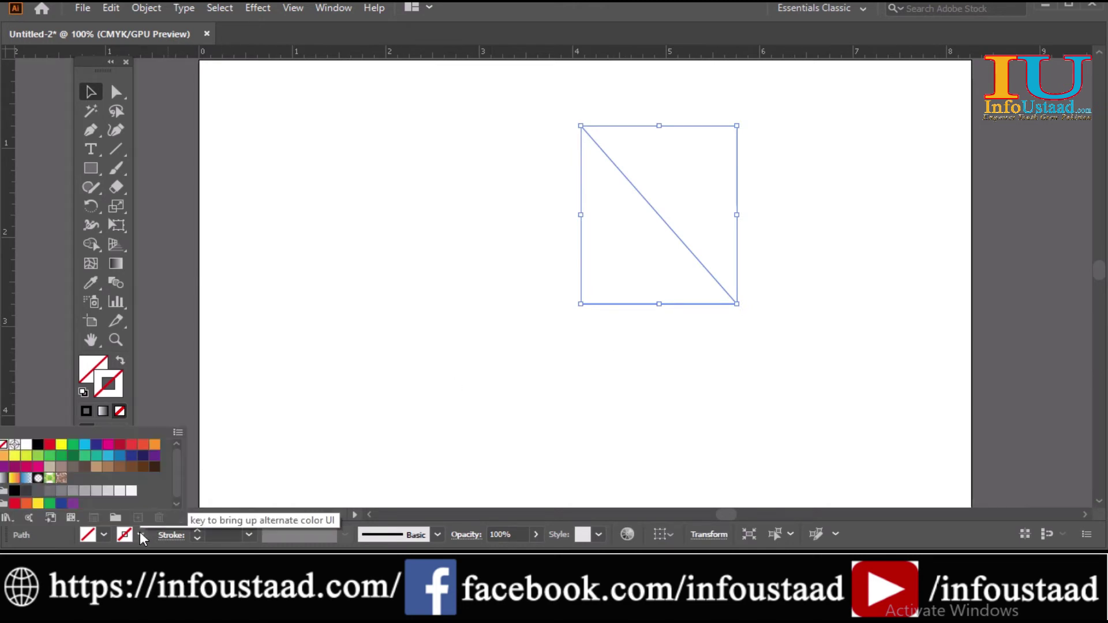
{"action": "left_click", "coordinate": [37, 445]}
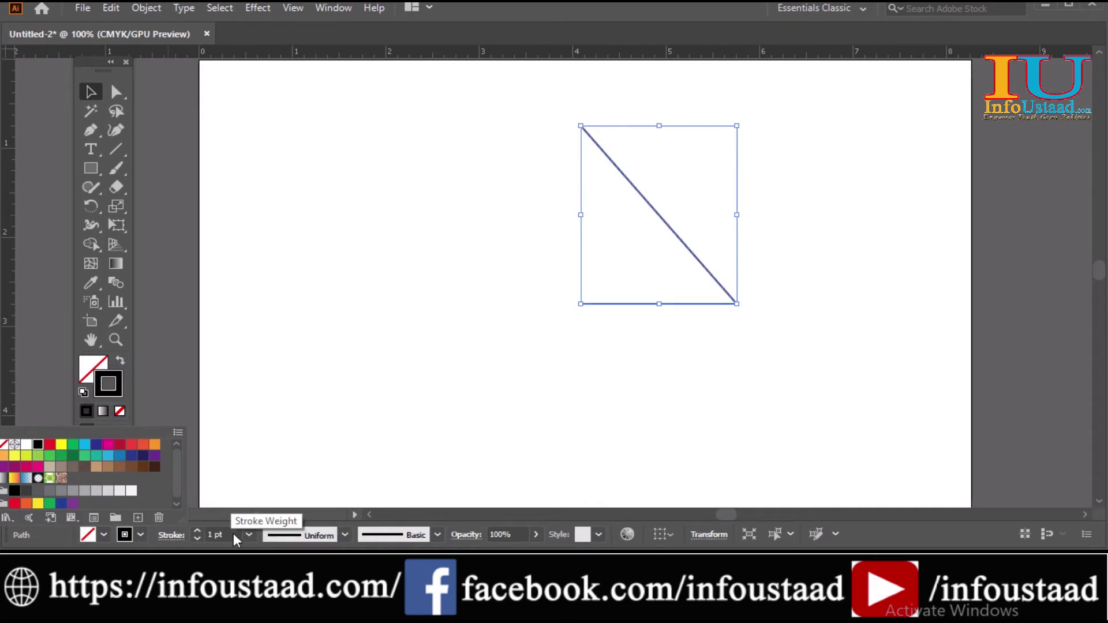
{"action": "left_click", "coordinate": [248, 534]}
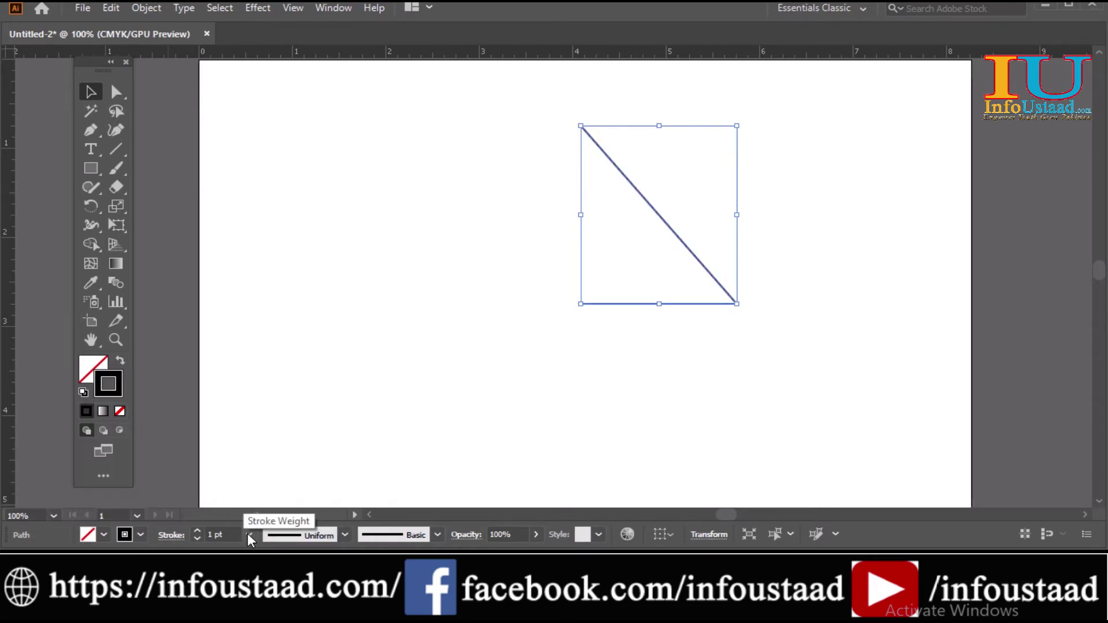
{"action": "left_click", "coordinate": [248, 534]}
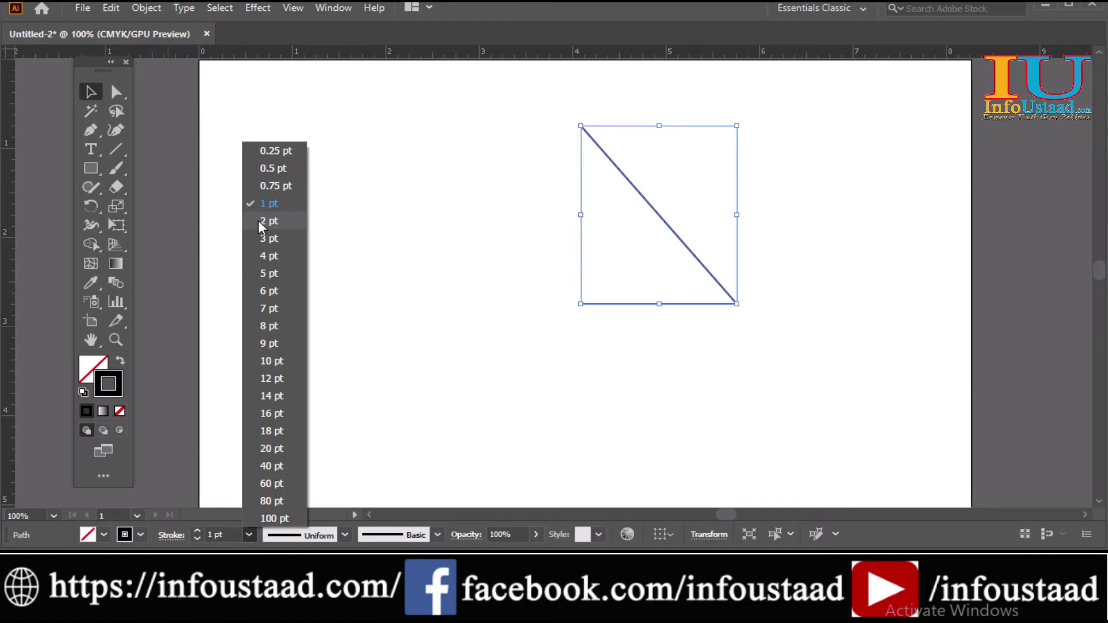
{"action": "left_click", "coordinate": [258, 220]}
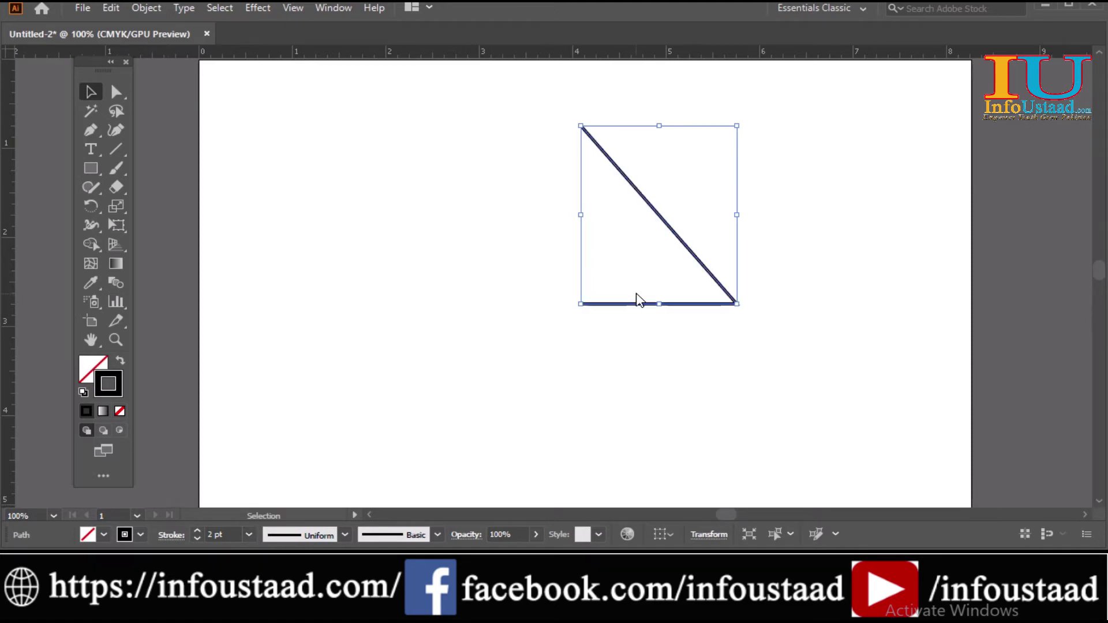
Step: Create a mirrored copy of the half-triangle using Reflect on the vertical axis, checking it with the preview
{"action": "right_click", "coordinate": [624, 246]}
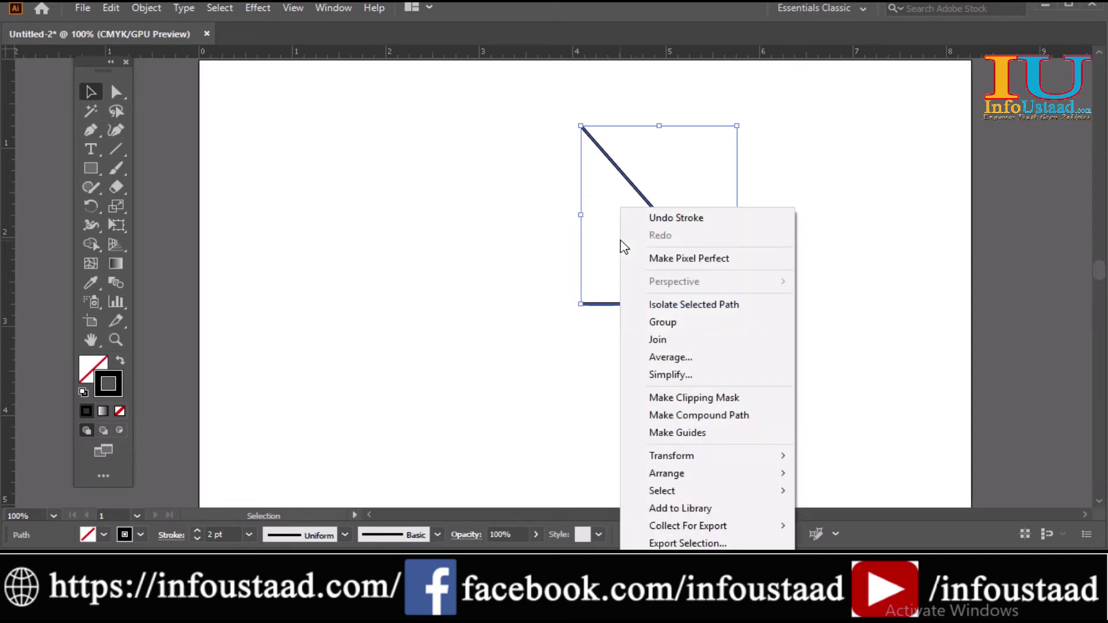
{"action": "mouse_move", "coordinate": [726, 458]}
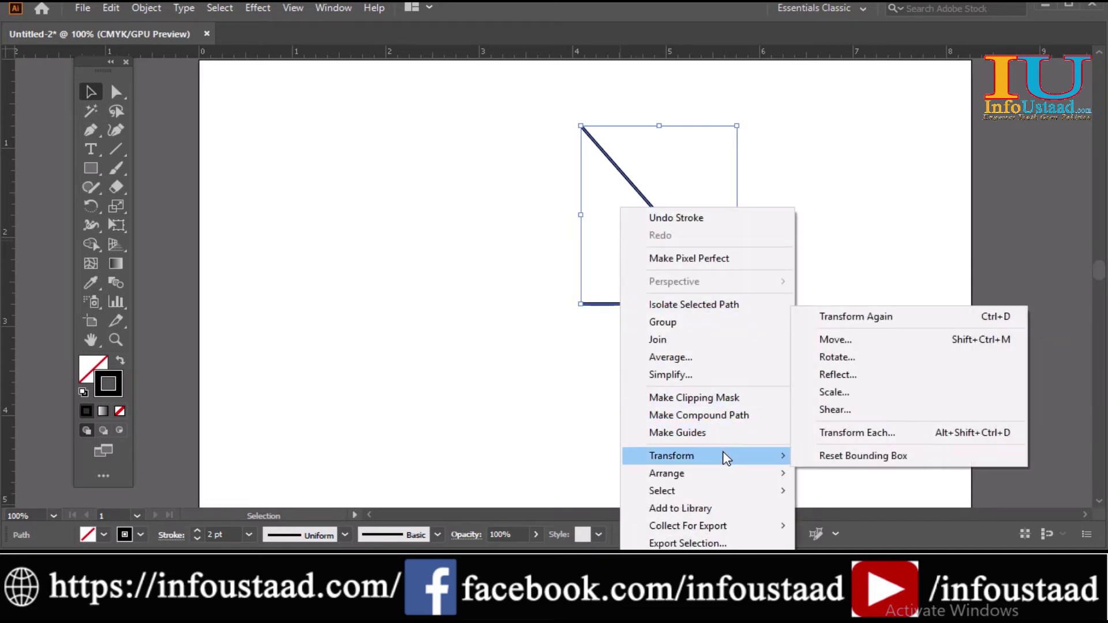
{"action": "left_click", "coordinate": [830, 383]}
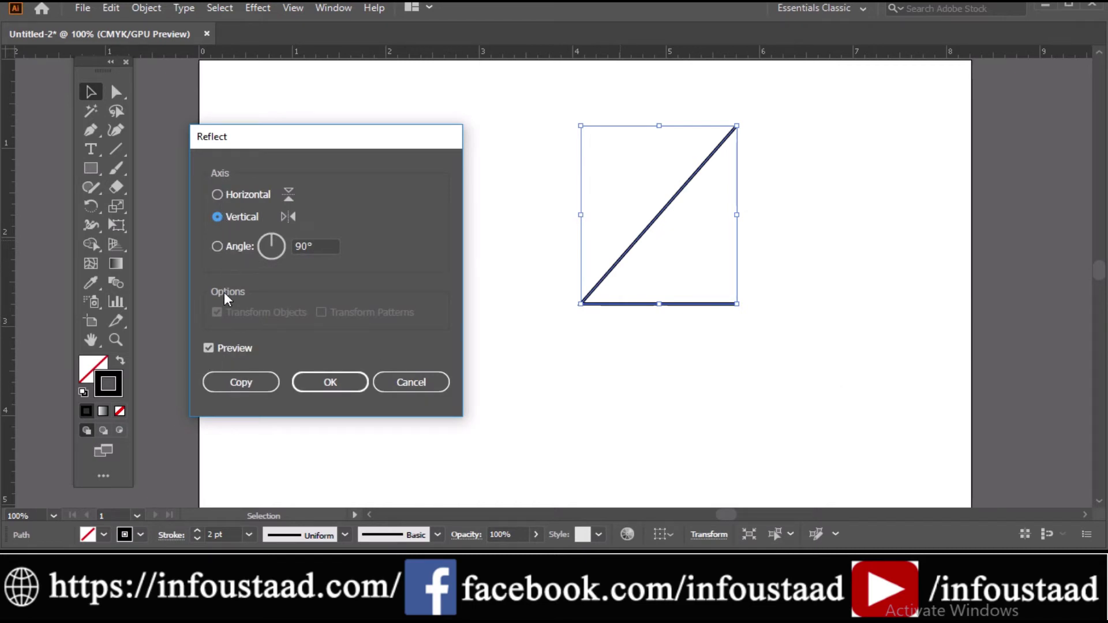
{"action": "left_click", "coordinate": [209, 349]}
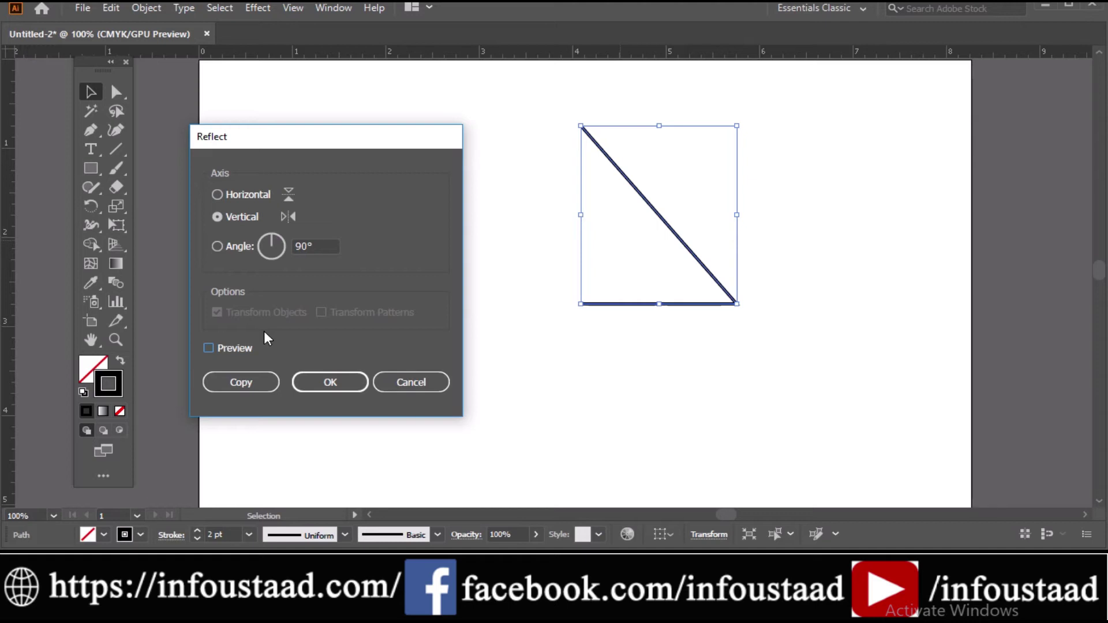
{"action": "left_click", "coordinate": [208, 348]}
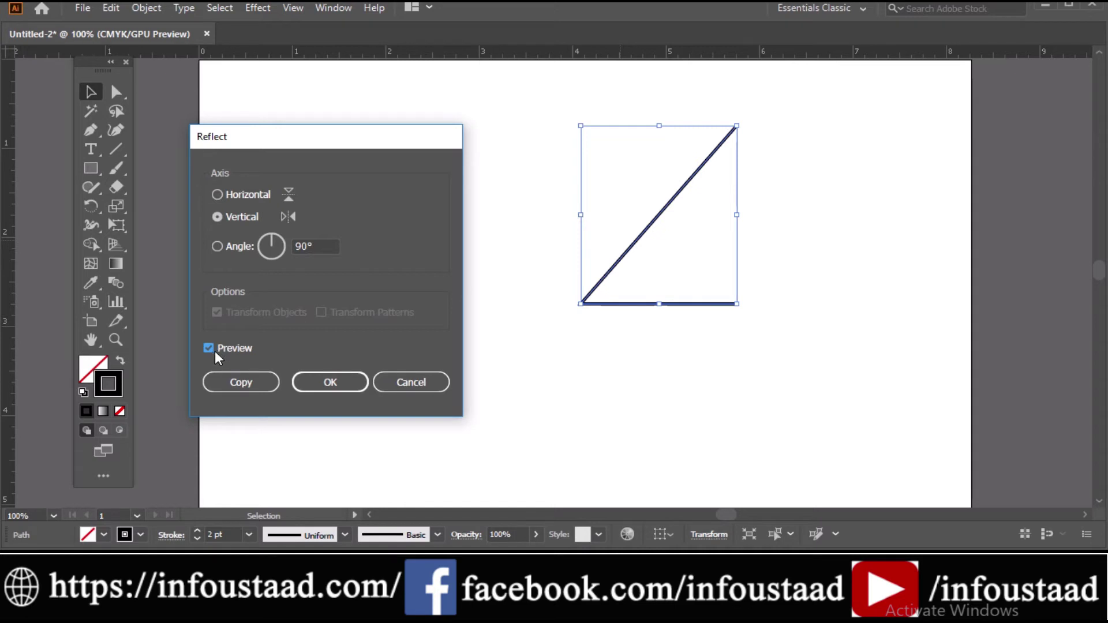
{"action": "left_click", "coordinate": [242, 382]}
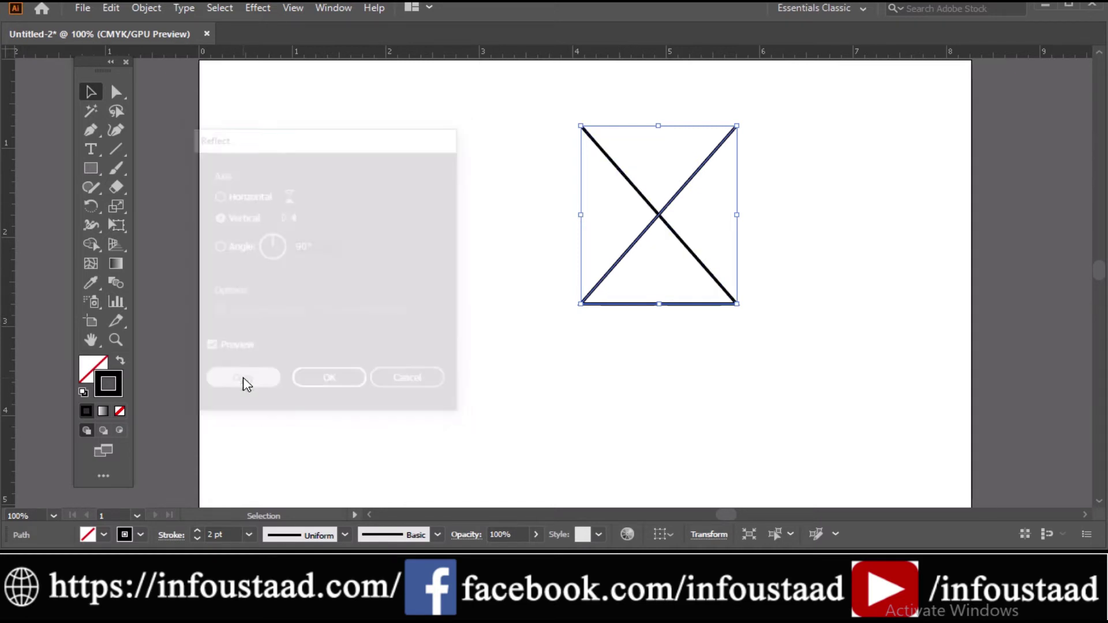
Step: Move the original half-triangle about 2 in to the right so it sits beside its mirrored copy with a small gap
{"action": "left_click", "coordinate": [782, 213]}
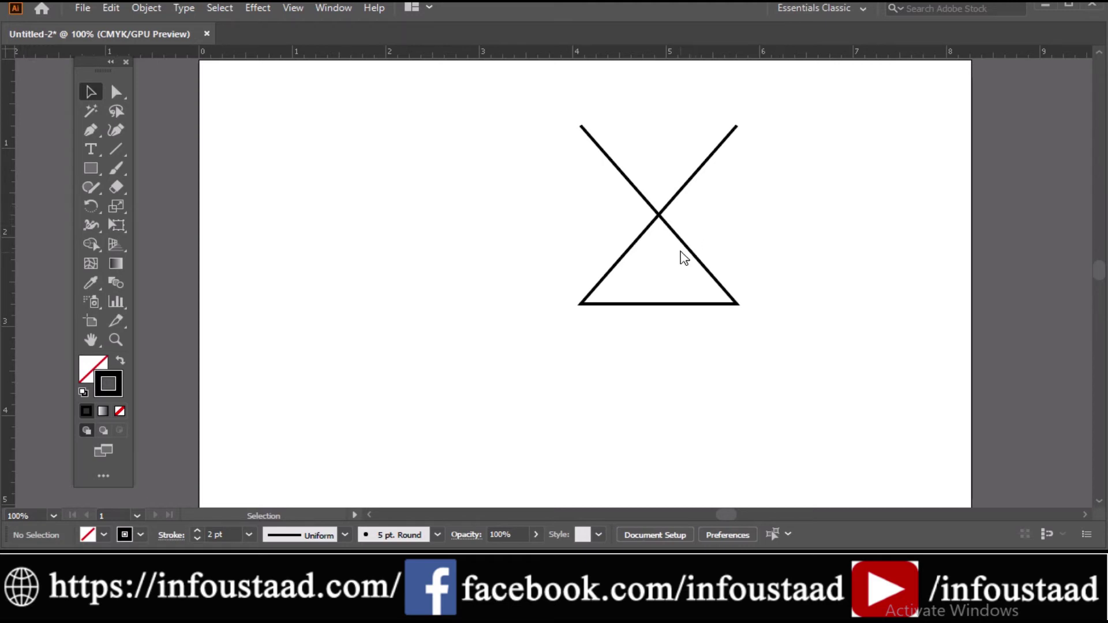
{"action": "left_click_drag", "start_coordinate": [684, 243], "coordinate": [844, 216]}
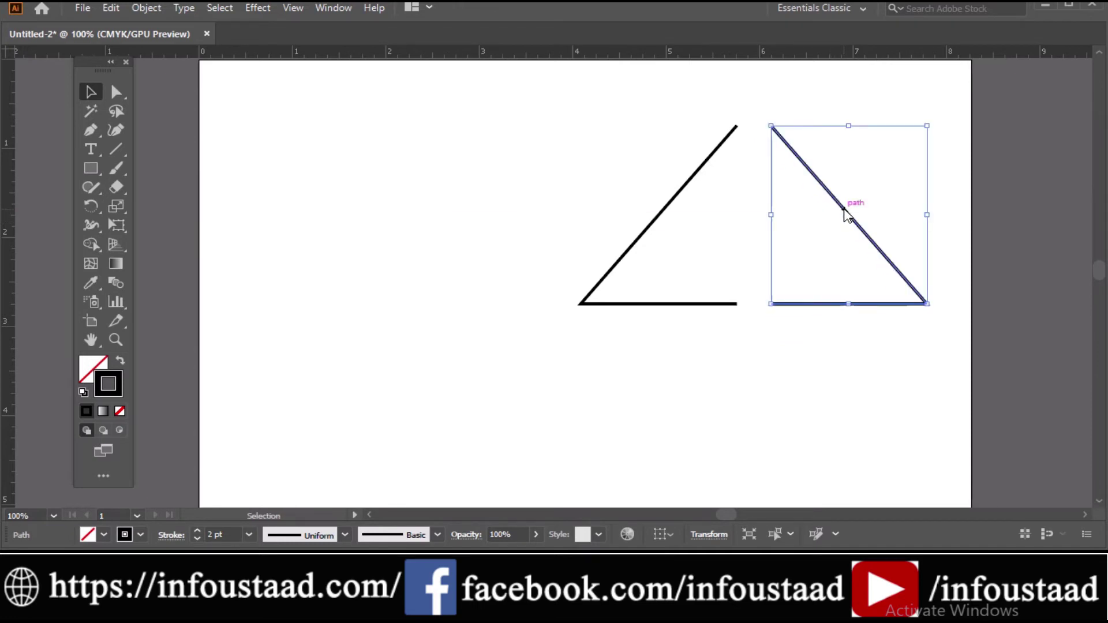
{"action": "left_click", "coordinate": [778, 348]}
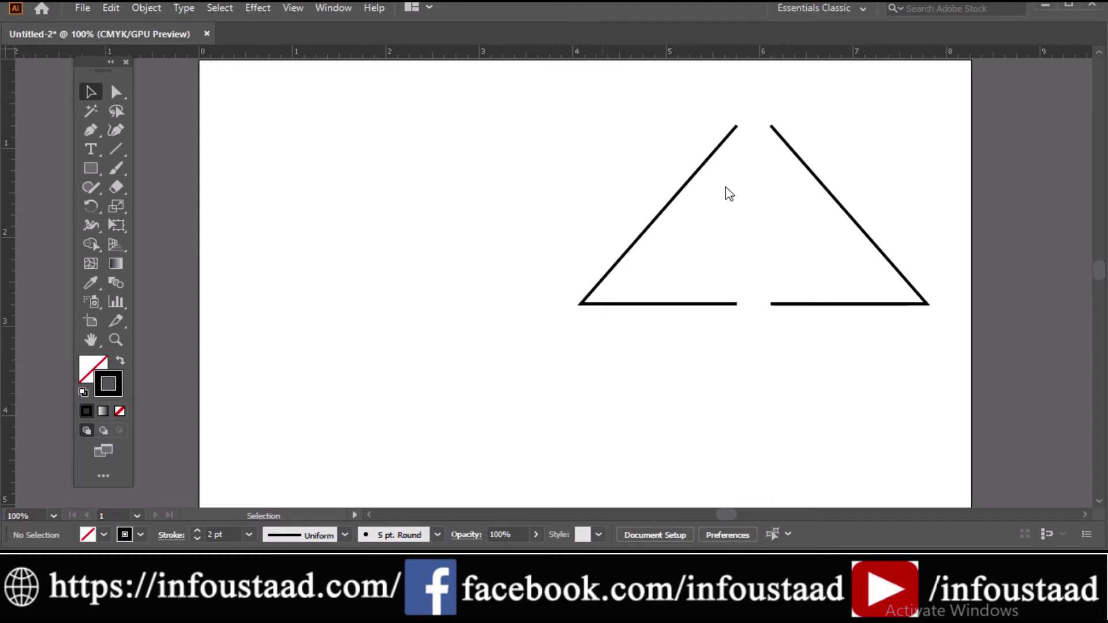
{"action": "left_click_drag", "start_coordinate": [602, 97], "coordinate": [942, 386]}
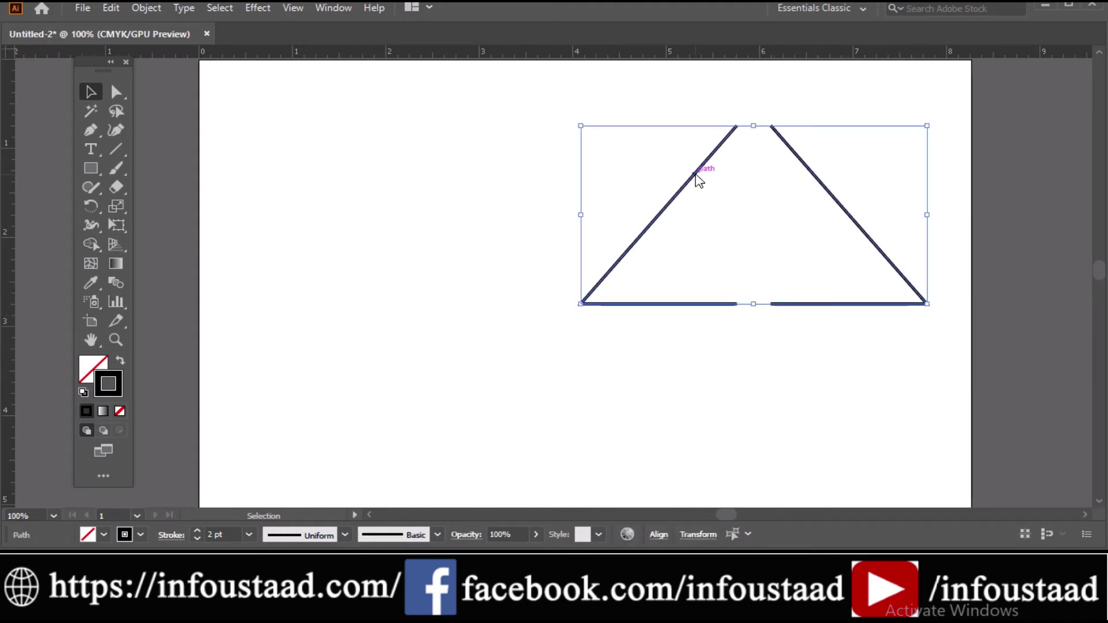
{"action": "left_click_drag", "start_coordinate": [736, 191], "coordinate": [537, 193]}
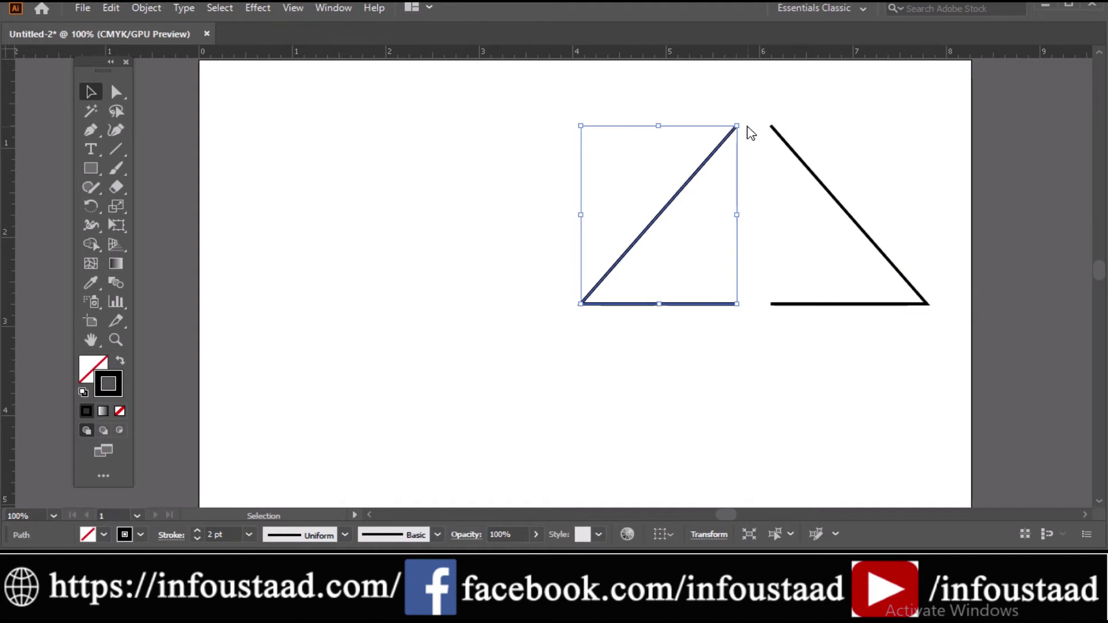
{"action": "left_click", "coordinate": [760, 114]}
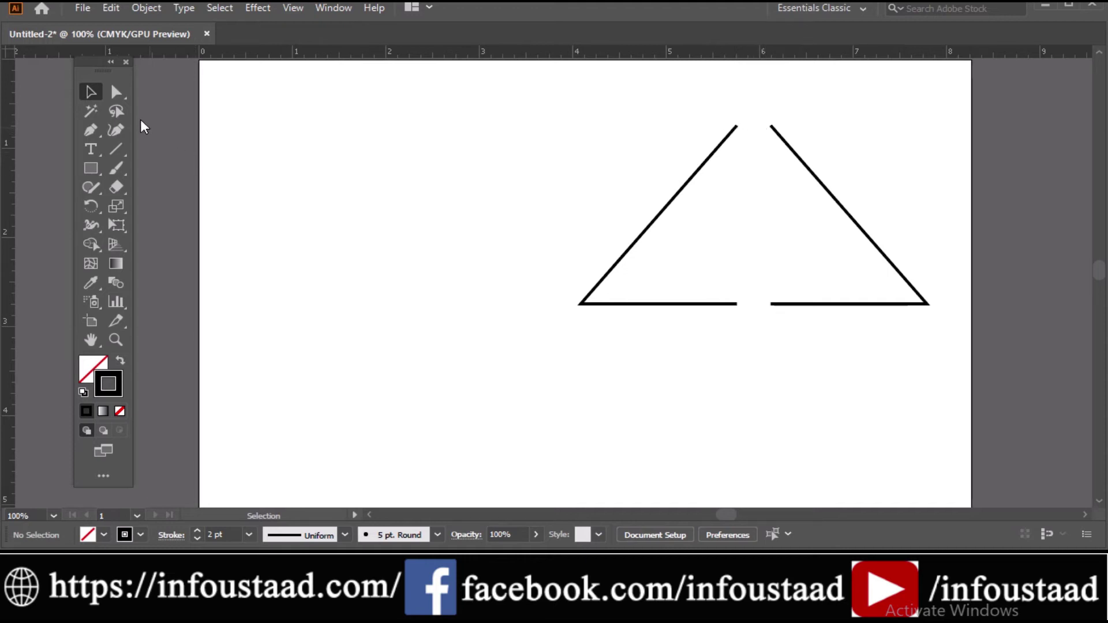
Step: Try joining the upper endpoints of the two halves with the Join command, and undo the join
{"action": "left_click", "coordinate": [117, 93]}
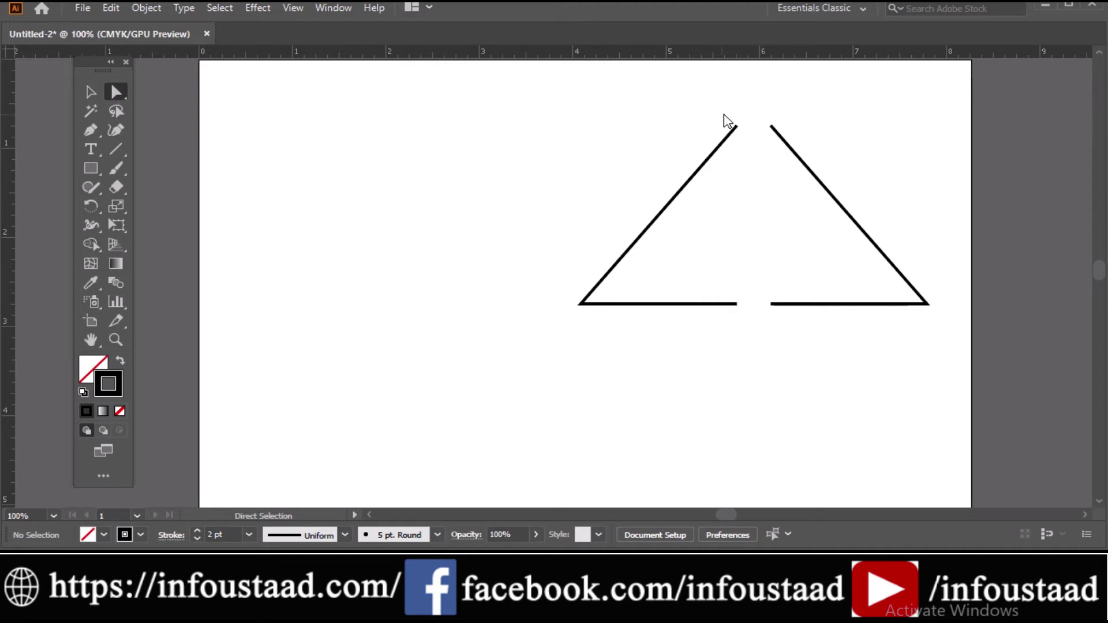
{"action": "left_click_drag", "start_coordinate": [722, 114], "coordinate": [790, 135]}
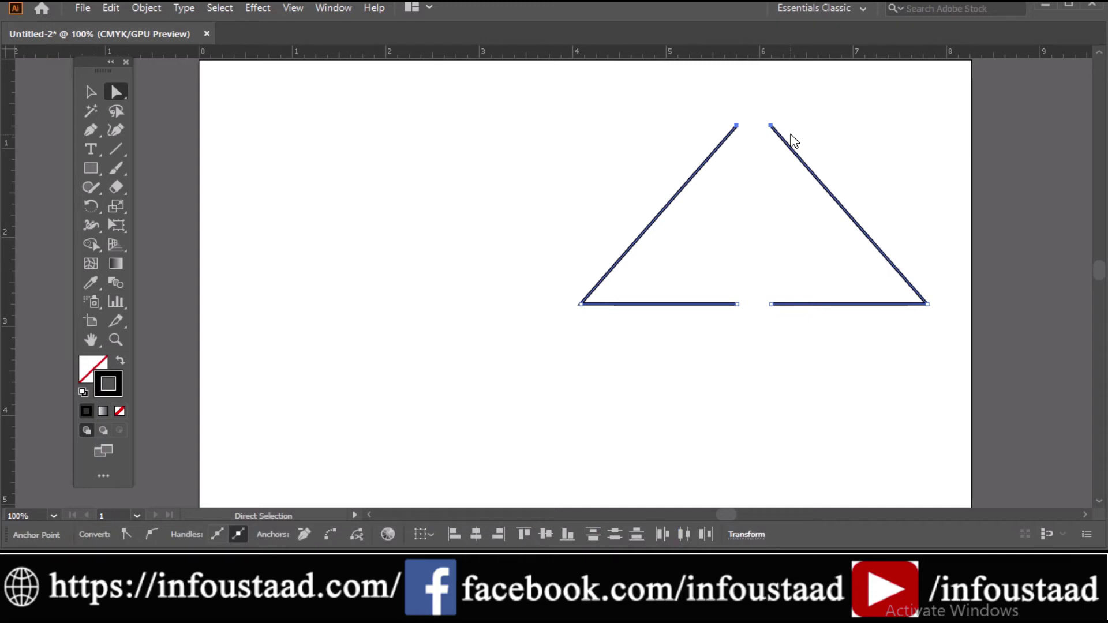
{"action": "right_click", "coordinate": [759, 134]}
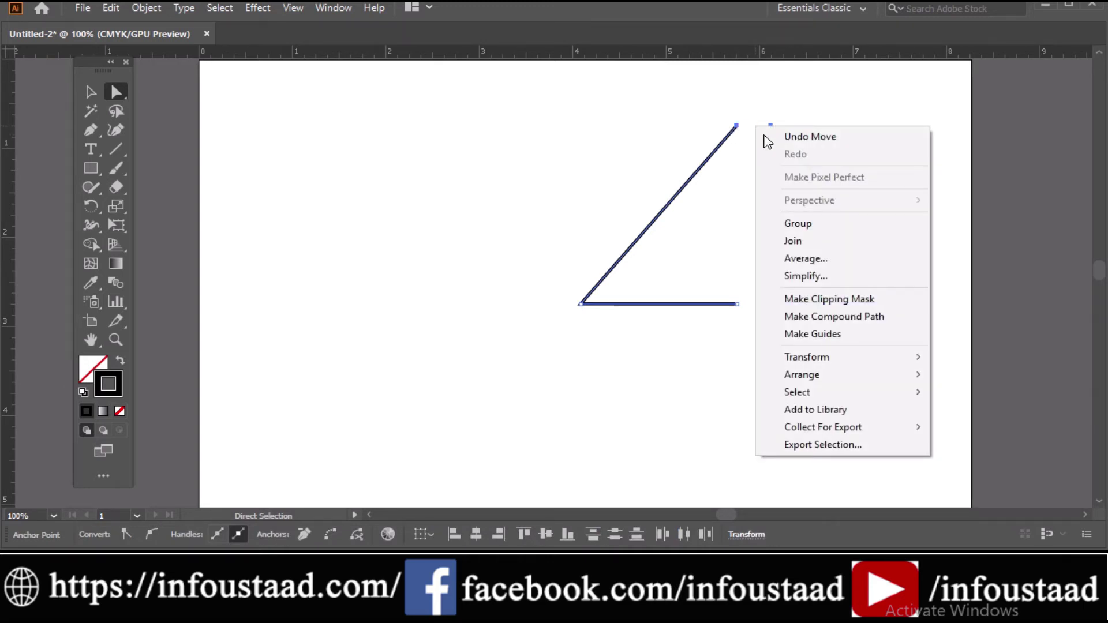
{"action": "left_click", "coordinate": [818, 242]}
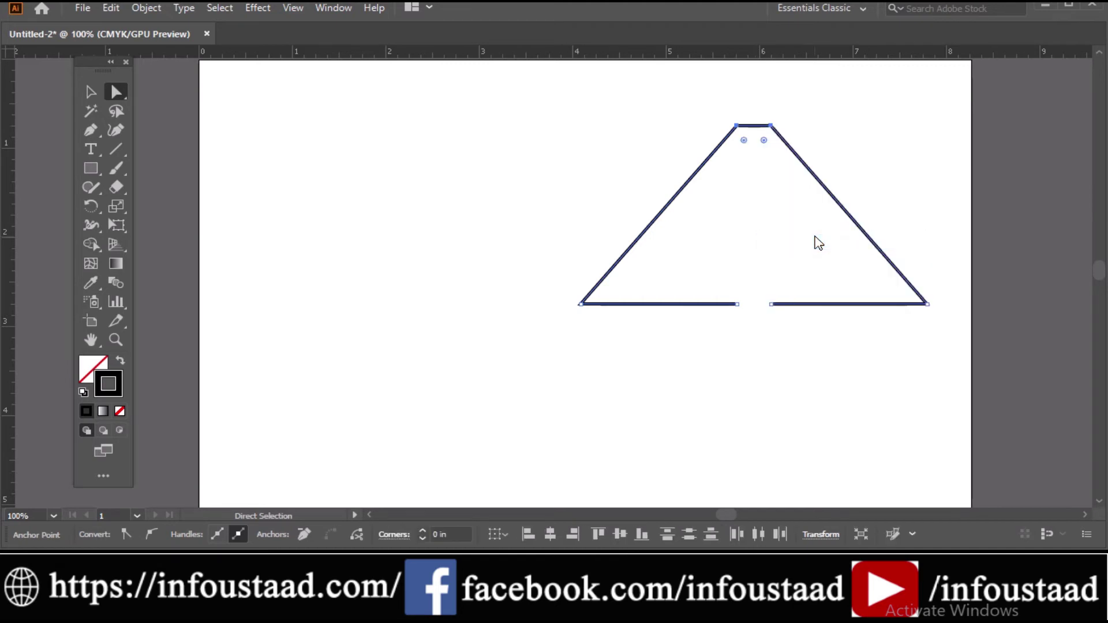
{"action": "left_click", "coordinate": [925, 168]}
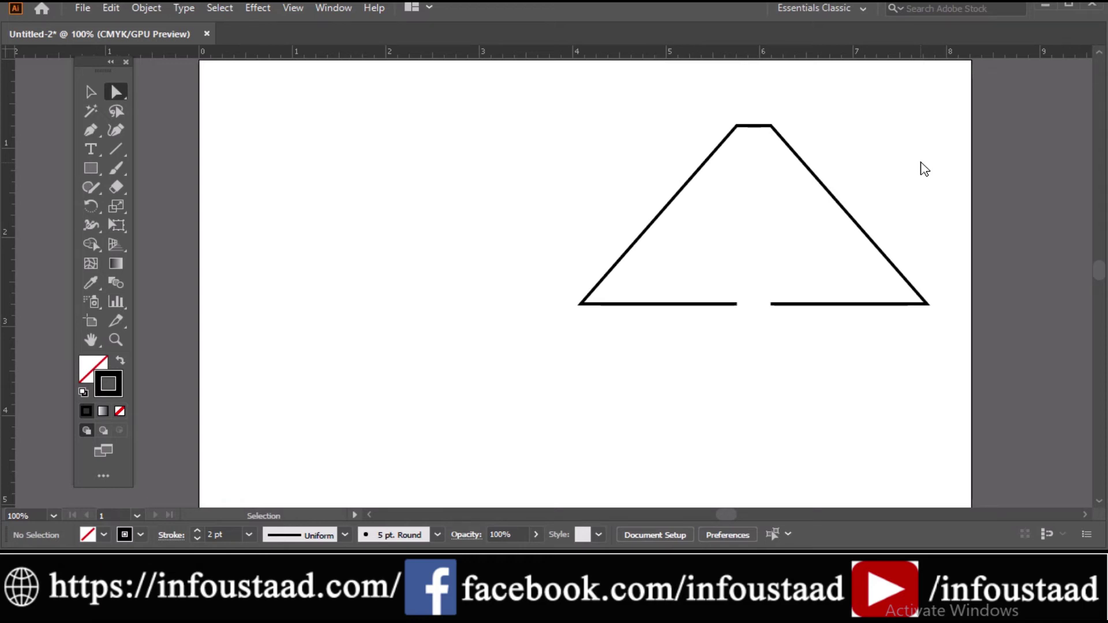
{"action": "key", "text": "ctrl+z"}
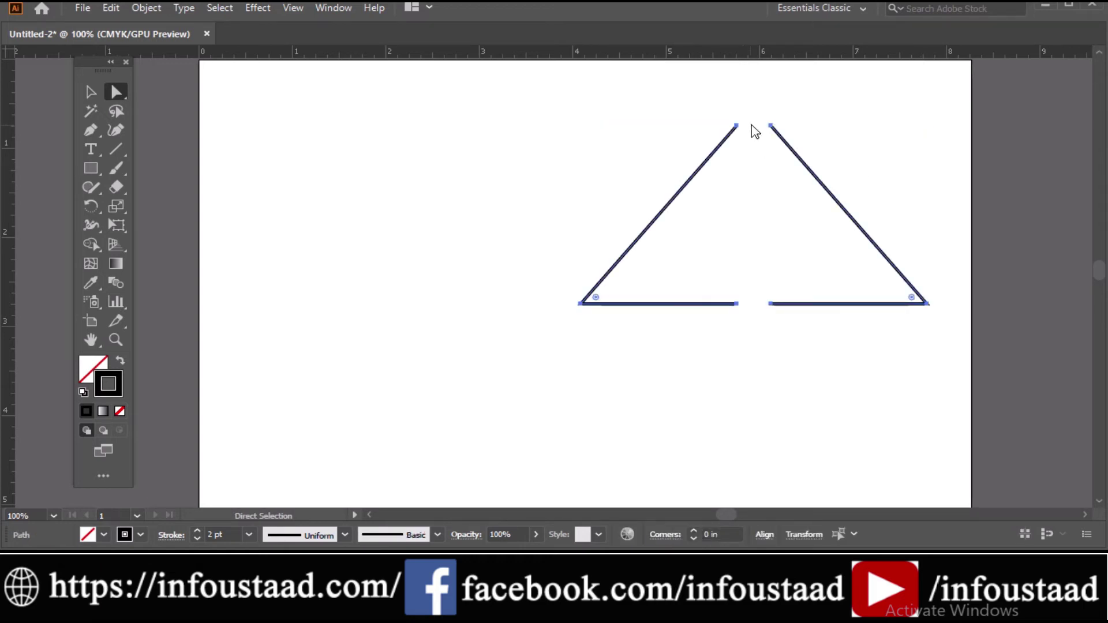
{"action": "left_click", "coordinate": [446, 178]}
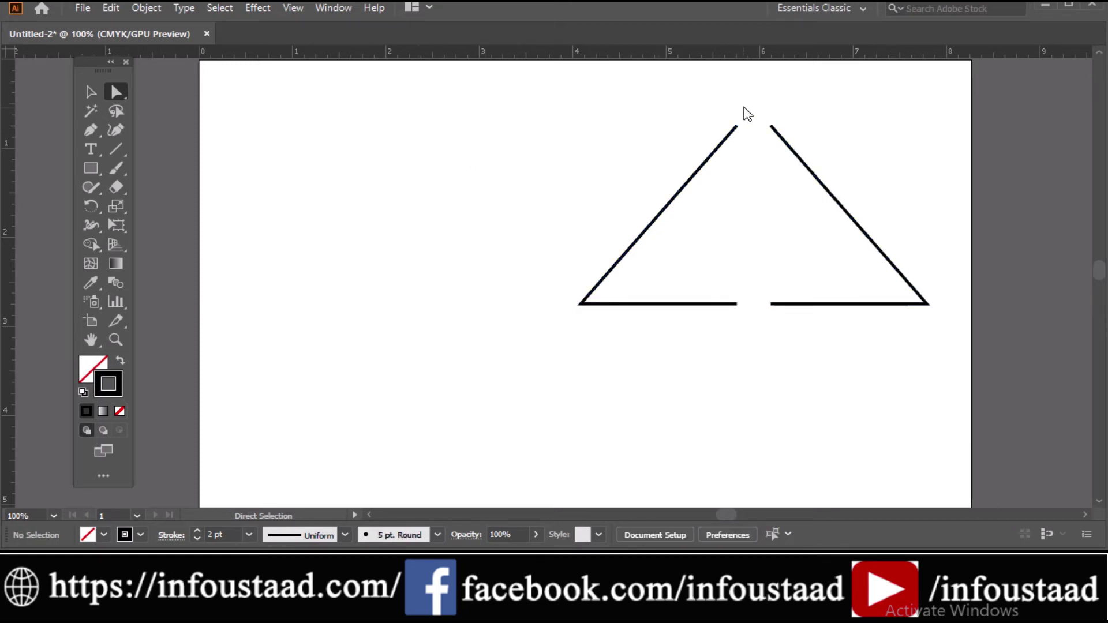
Step: Bring the upper endpoints of the two halves together at one point using Average on both axes
{"action": "left_click_drag", "start_coordinate": [728, 114], "coordinate": [779, 142]}
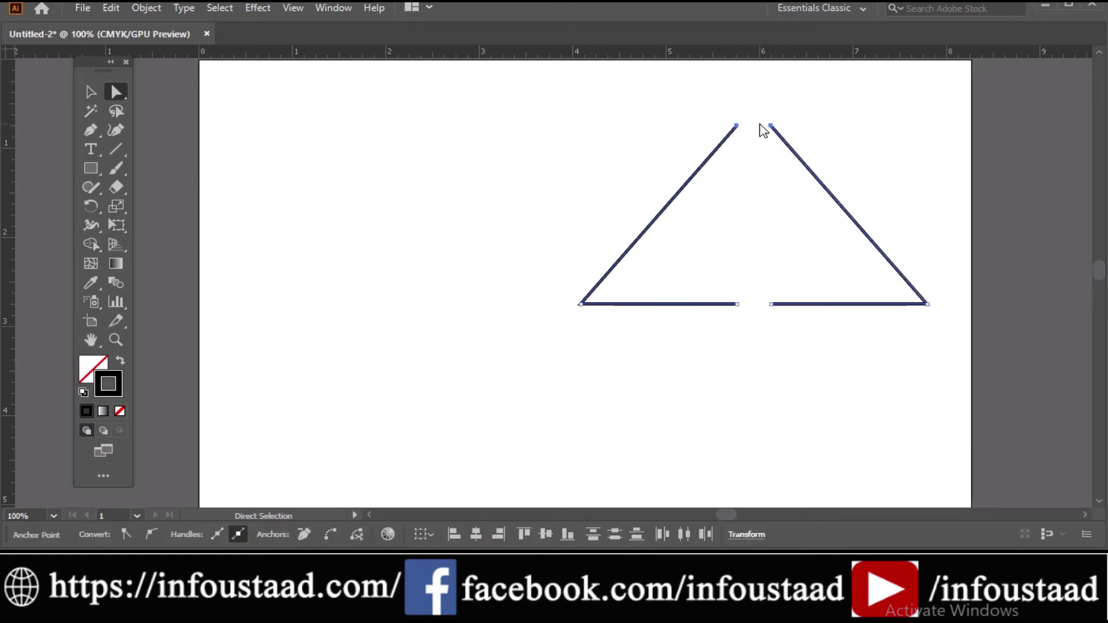
{"action": "right_click", "coordinate": [762, 125]}
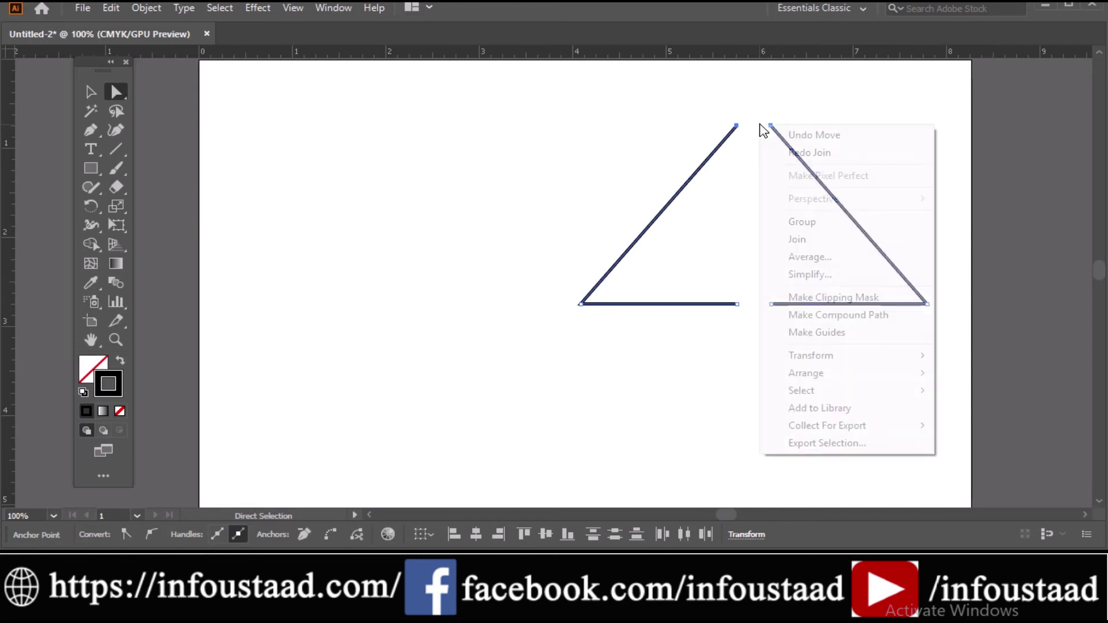
{"action": "left_click", "coordinate": [818, 261]}
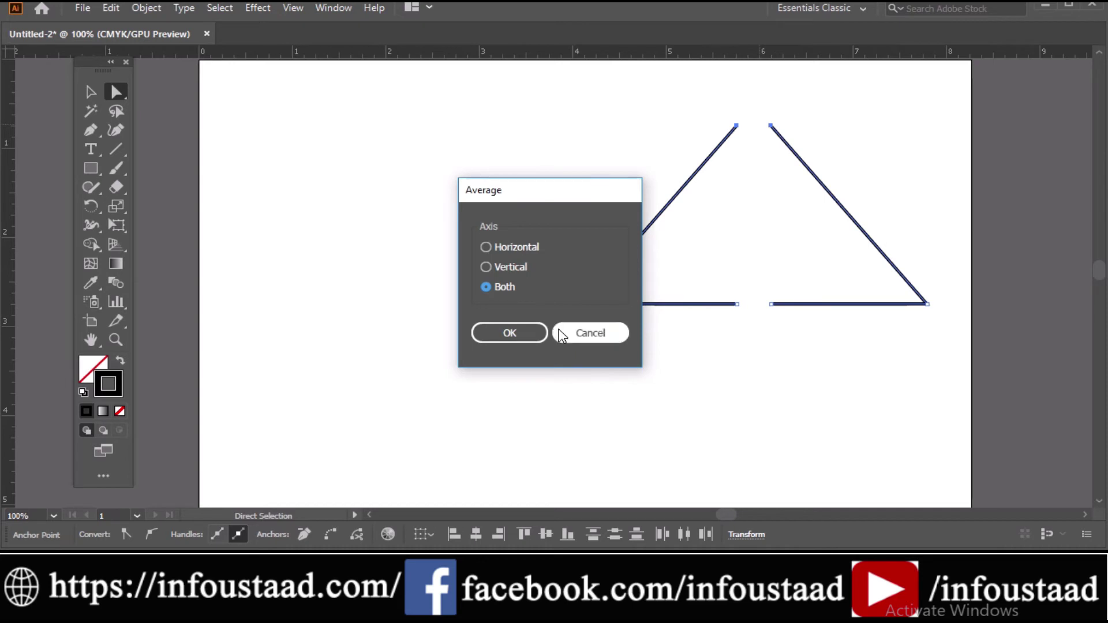
{"action": "left_click", "coordinate": [511, 333]}
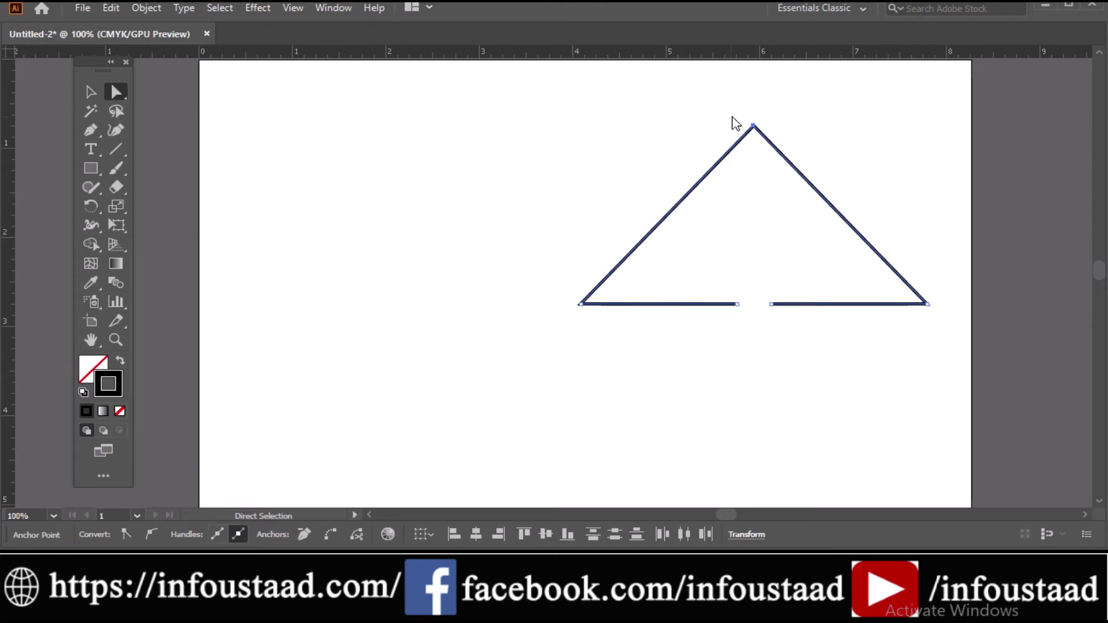
Step: Join the two overlapping endpoints at the triangle's apex with the Join command and deselect the path
{"action": "left_click_drag", "start_coordinate": [732, 117], "coordinate": [778, 136]}
{"action": "right_click", "coordinate": [763, 127]}
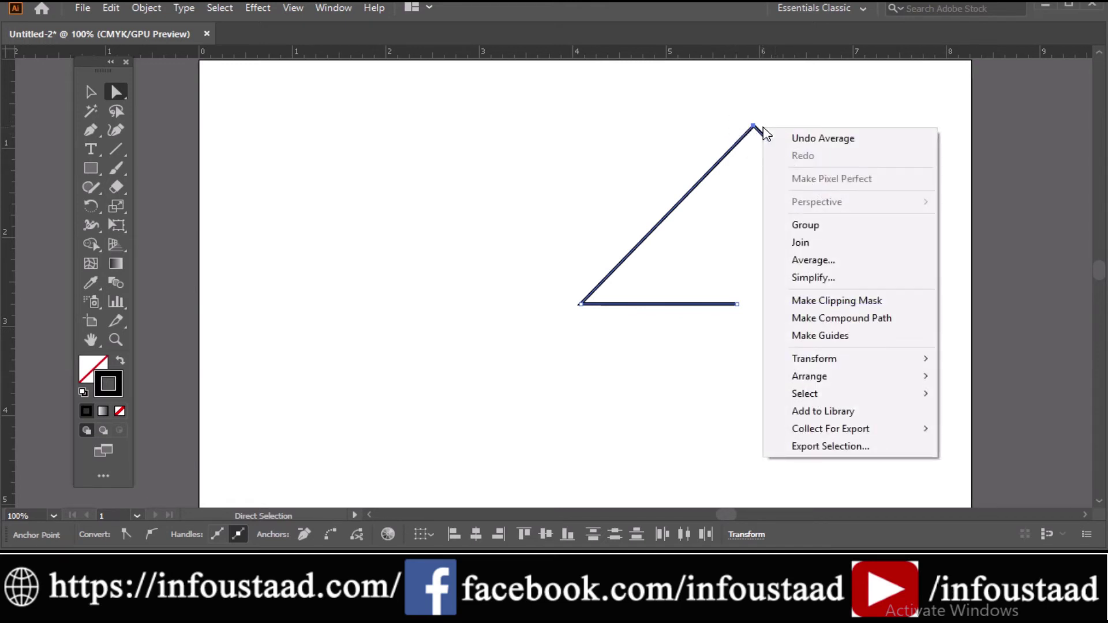
{"action": "left_click", "coordinate": [817, 249]}
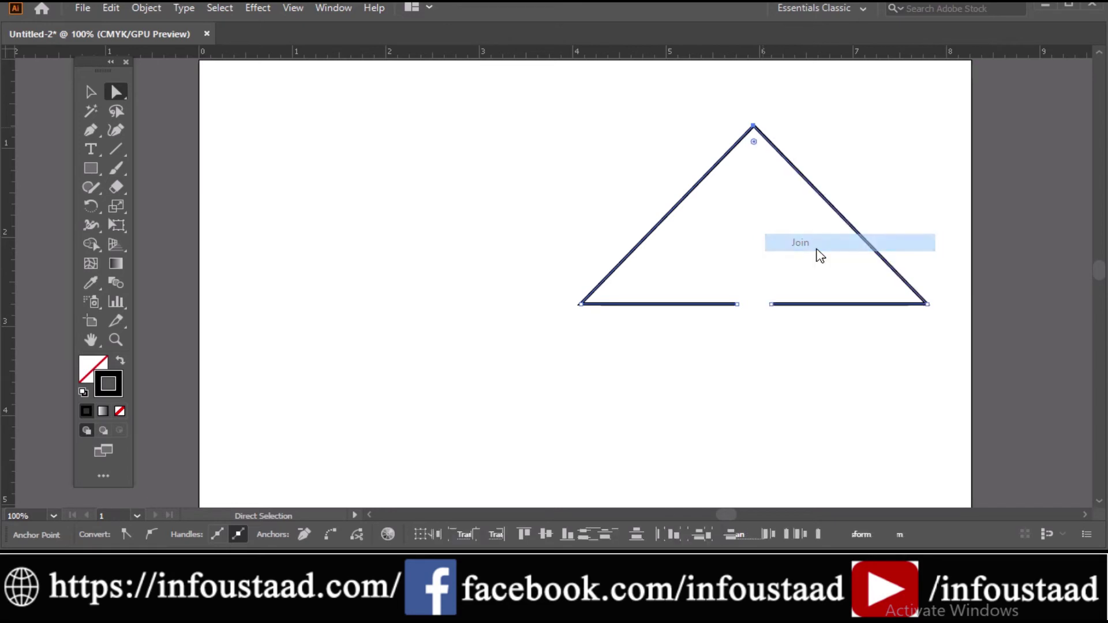
{"action": "left_click", "coordinate": [894, 185]}
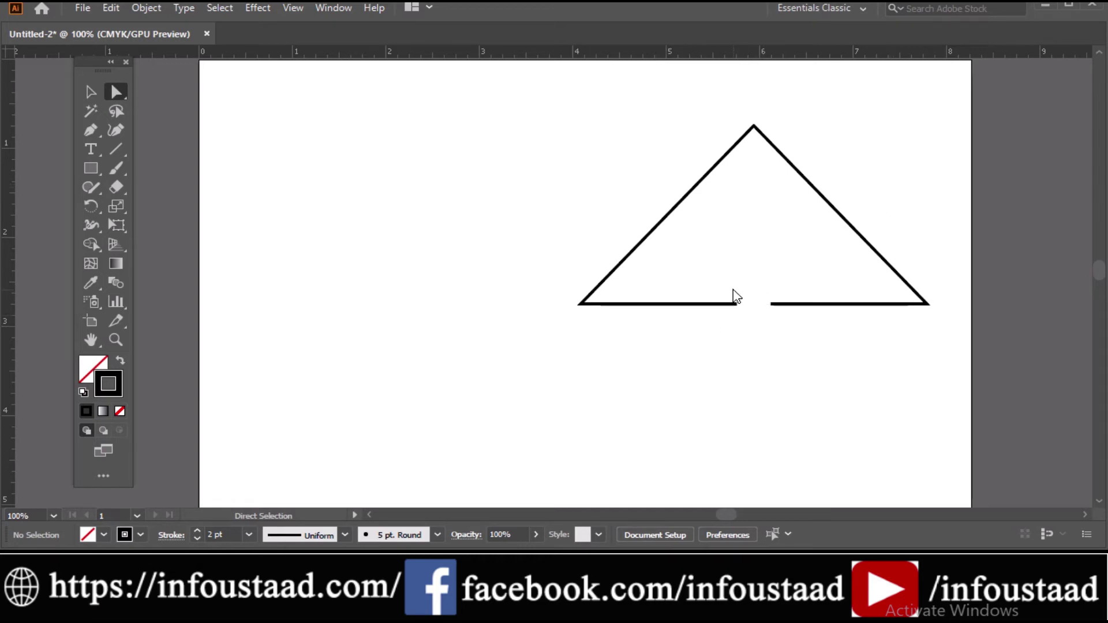
Step: Close the gap in the triangle's base by averaging its two open endpoints
{"action": "left_click_drag", "start_coordinate": [731, 293], "coordinate": [786, 323]}
{"action": "key", "text": "ctrl+j"}
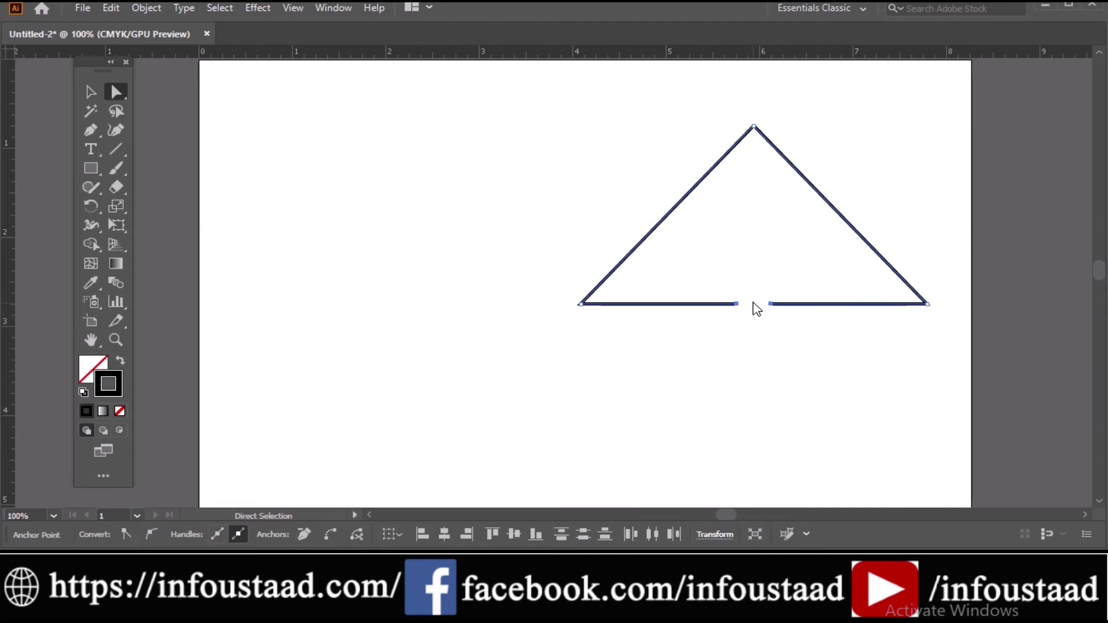
{"action": "right_click", "coordinate": [755, 308]}
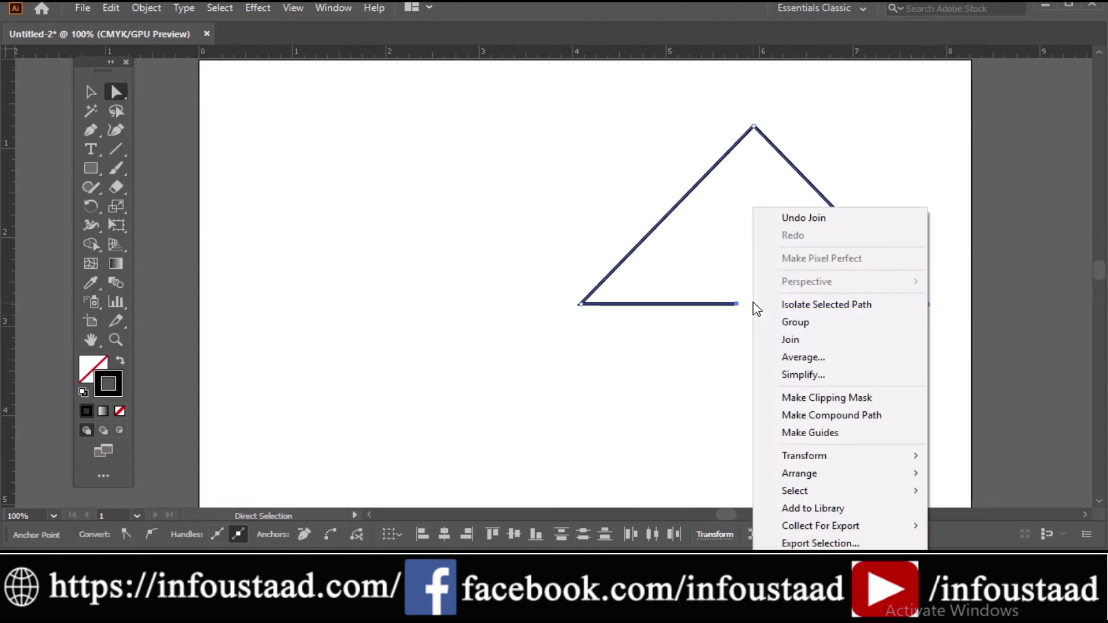
{"action": "left_click", "coordinate": [788, 358]}
{"action": "left_click", "coordinate": [530, 333]}
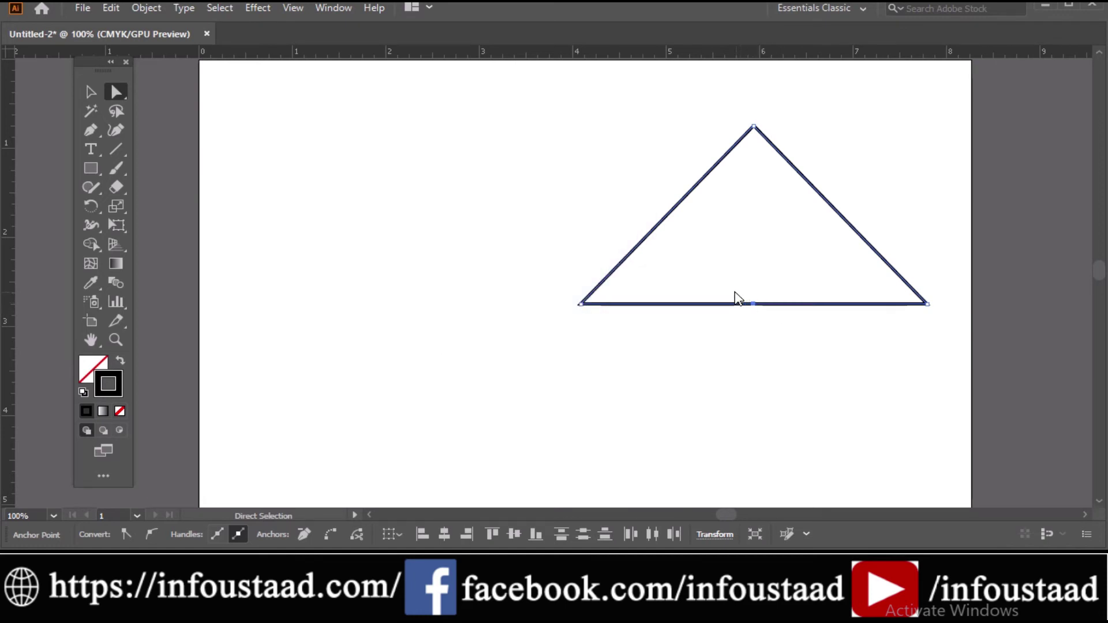
Step: Join the two overlapping endpoints in the middle of the base to close the triangle, and deselect it
{"action": "left_click_drag", "start_coordinate": [735, 293], "coordinate": [774, 317]}
{"action": "right_click", "coordinate": [778, 319]}
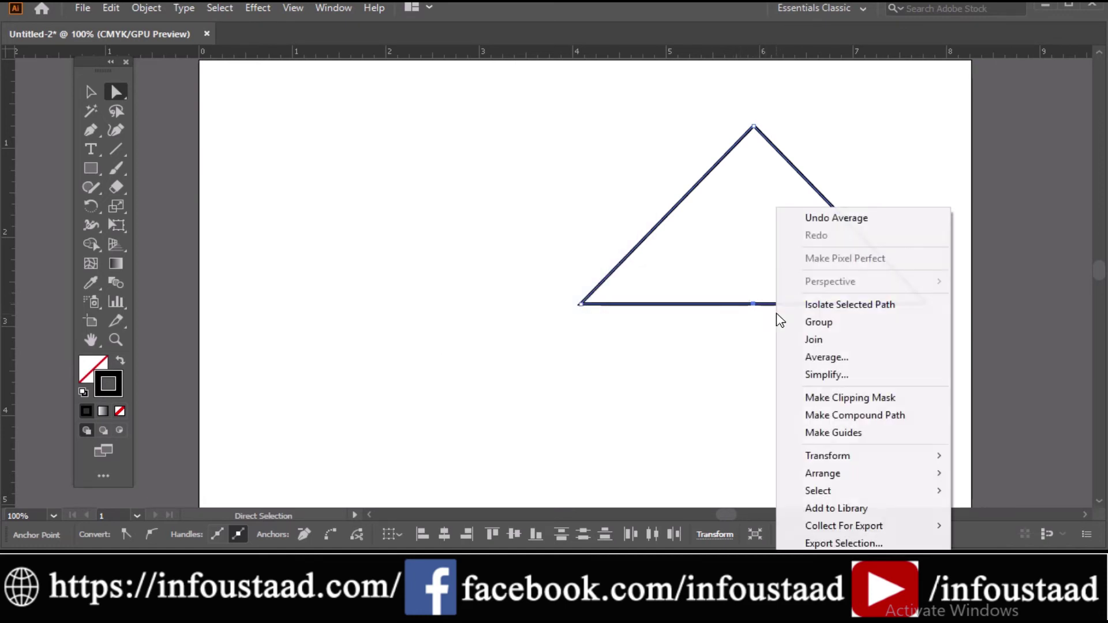
{"action": "left_click", "coordinate": [814, 343]}
{"action": "left_click", "coordinate": [873, 174]}
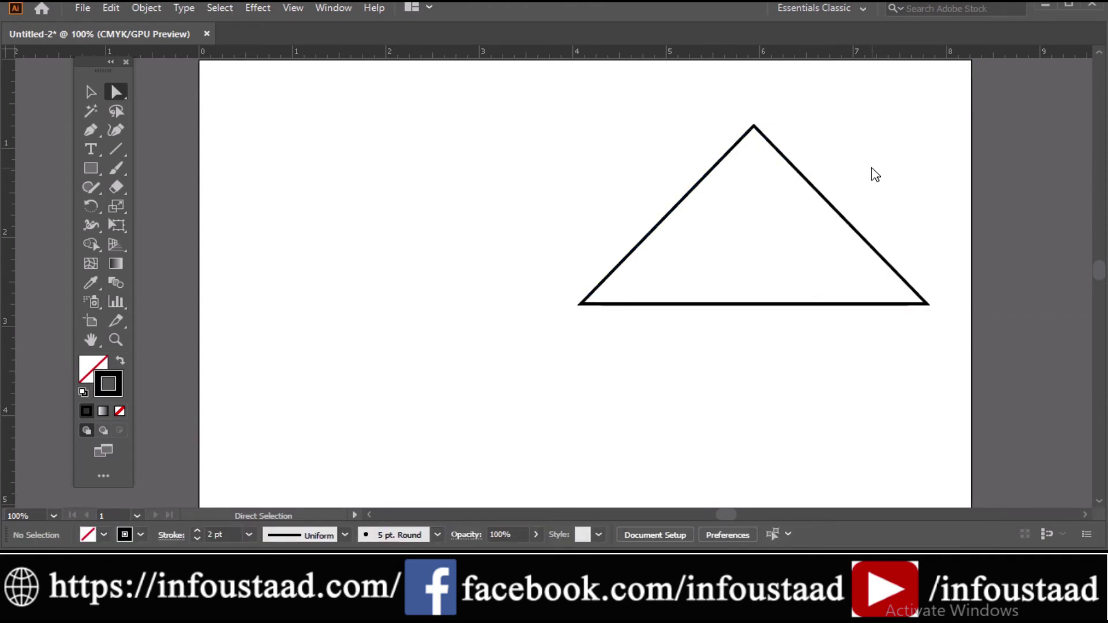
Step: Select the whole triangle and move it about 2 in to the left, leaving it deselected
{"action": "left_click_drag", "start_coordinate": [567, 111], "coordinate": [757, 314]}
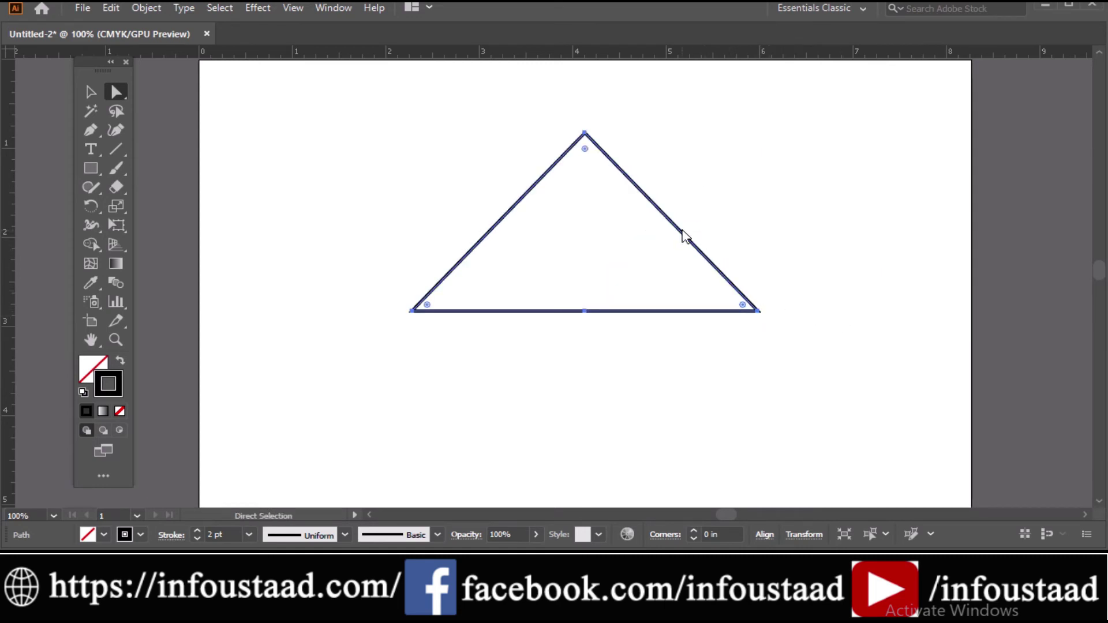
{"action": "left_click_drag", "start_coordinate": [681, 230], "coordinate": [663, 237]}
{"action": "left_click", "coordinate": [769, 230]}
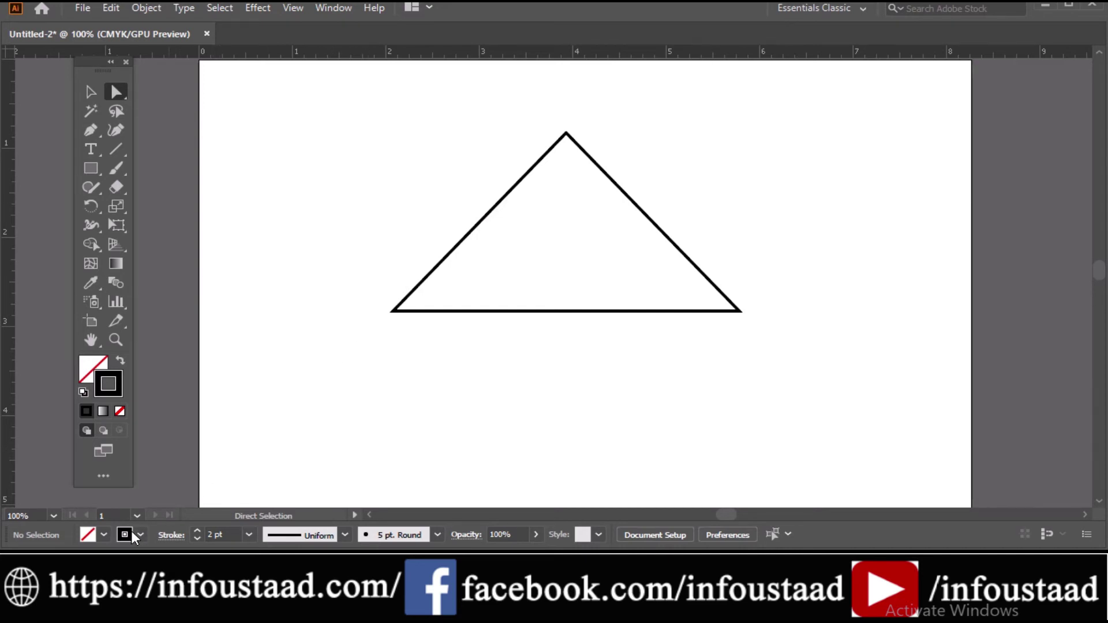
Step: Set the fill colour to yellow with no object selected
{"action": "left_click", "coordinate": [104, 535]}
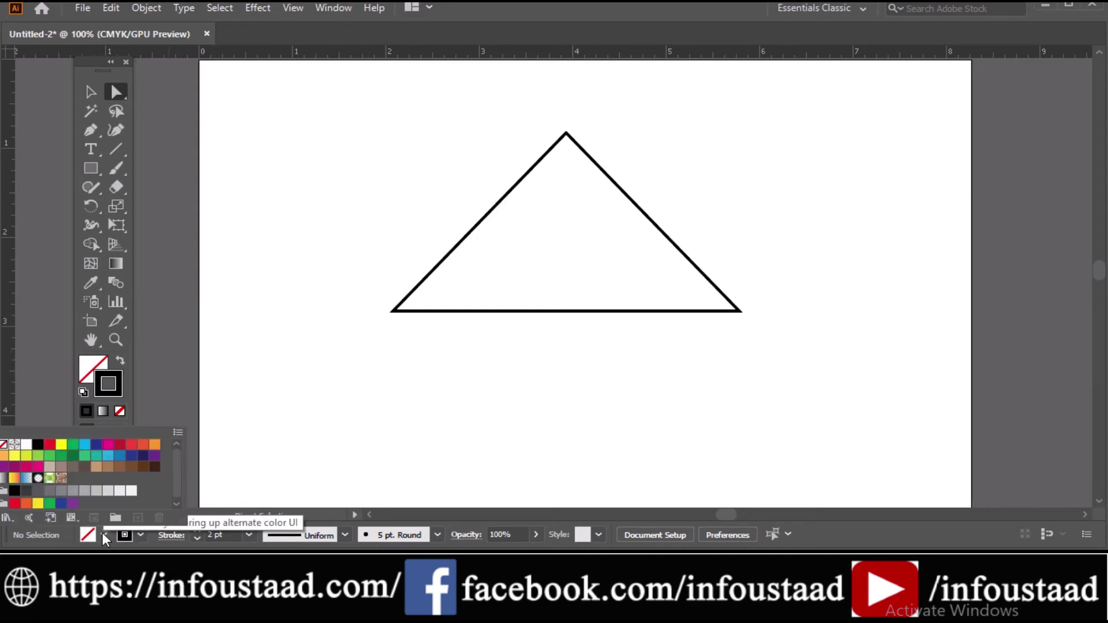
{"action": "left_click", "coordinate": [63, 444]}
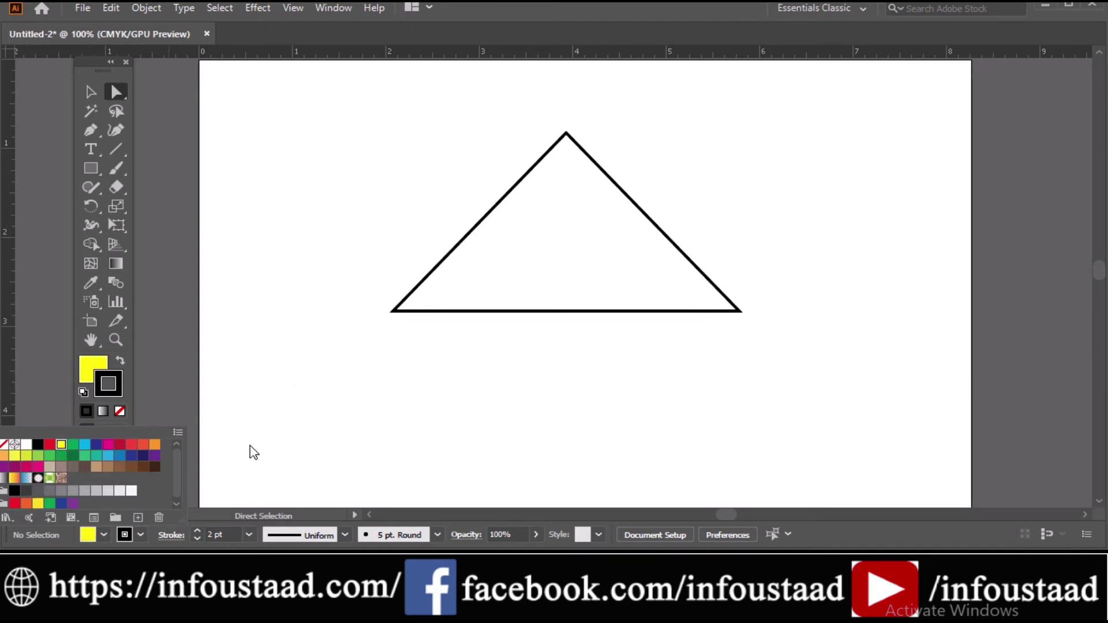
{"action": "left_click", "coordinate": [287, 431]}
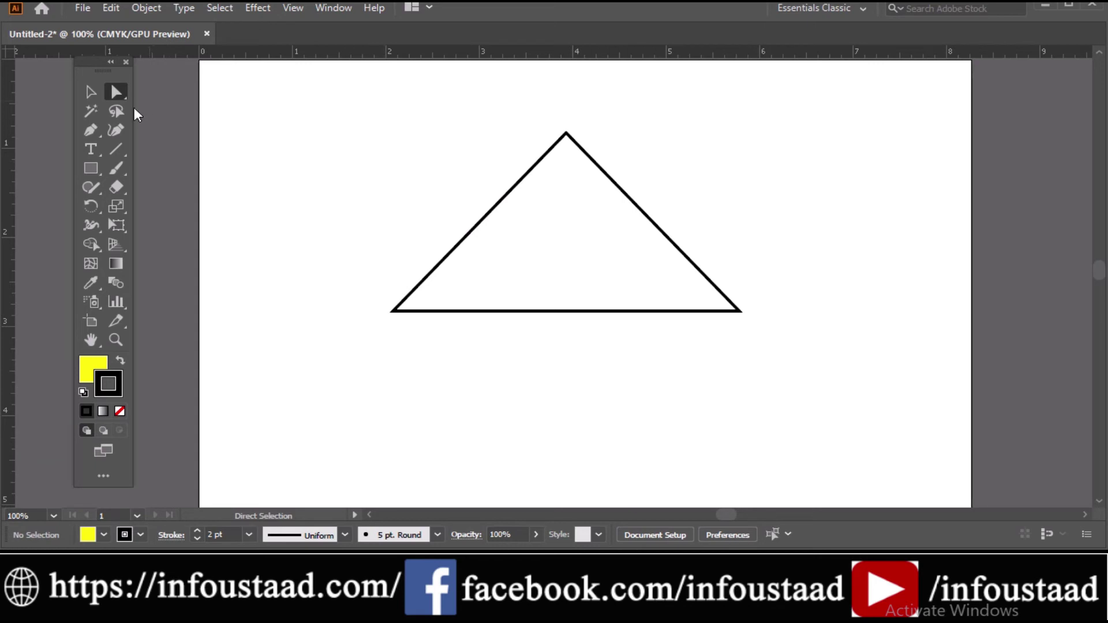
Step: Select the closed triangle and fill it with yellow
{"action": "left_click", "coordinate": [99, 104]}
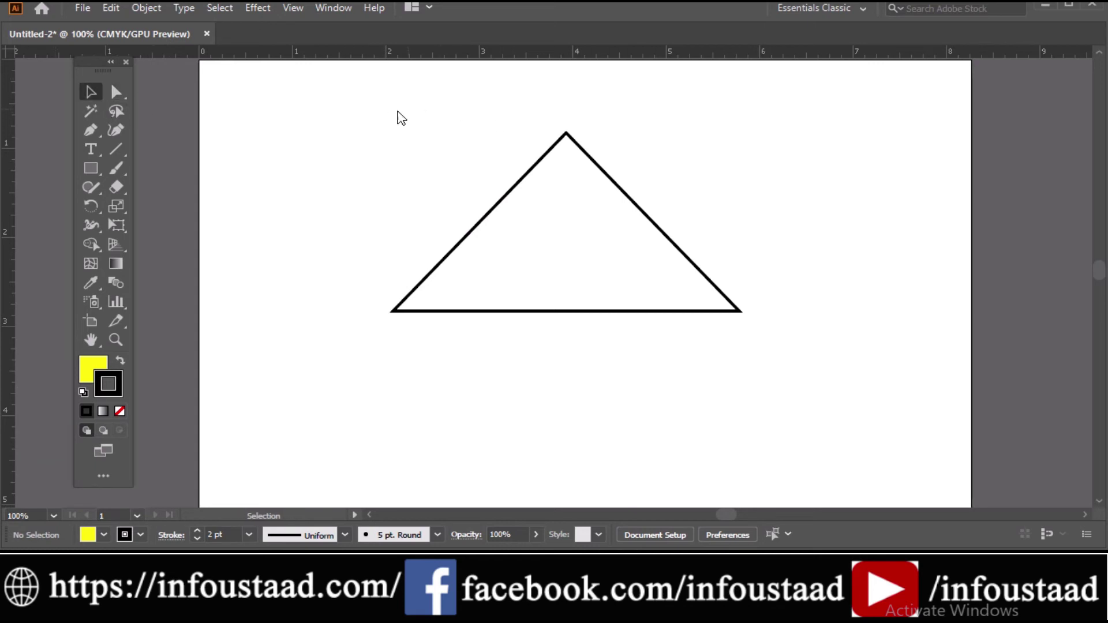
{"action": "left_click_drag", "start_coordinate": [386, 112], "coordinate": [777, 370]}
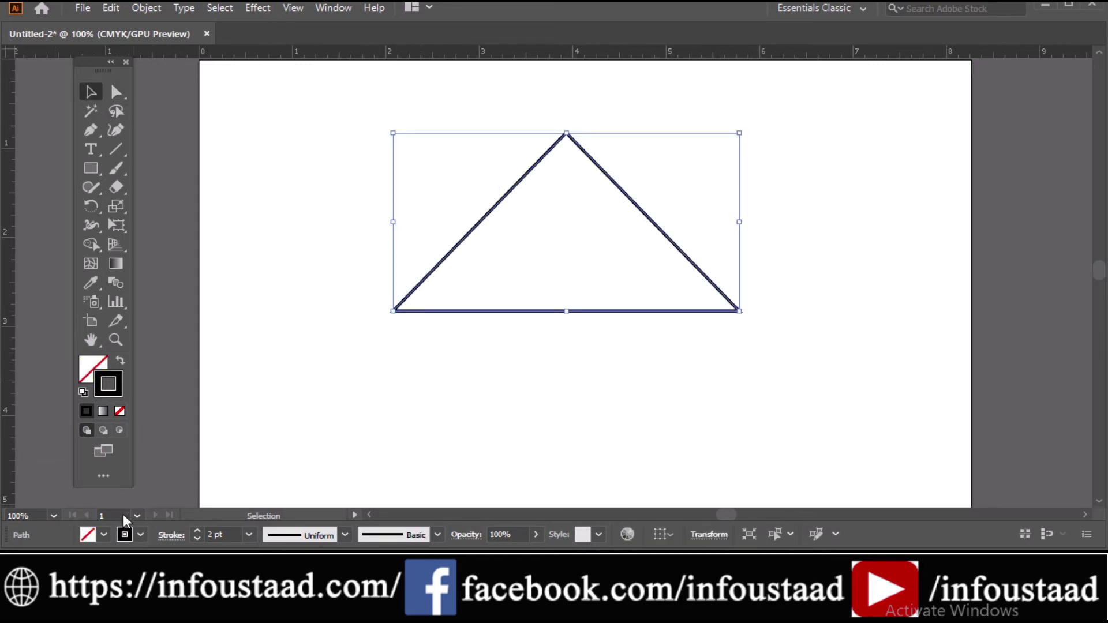
{"action": "left_click", "coordinate": [104, 535]}
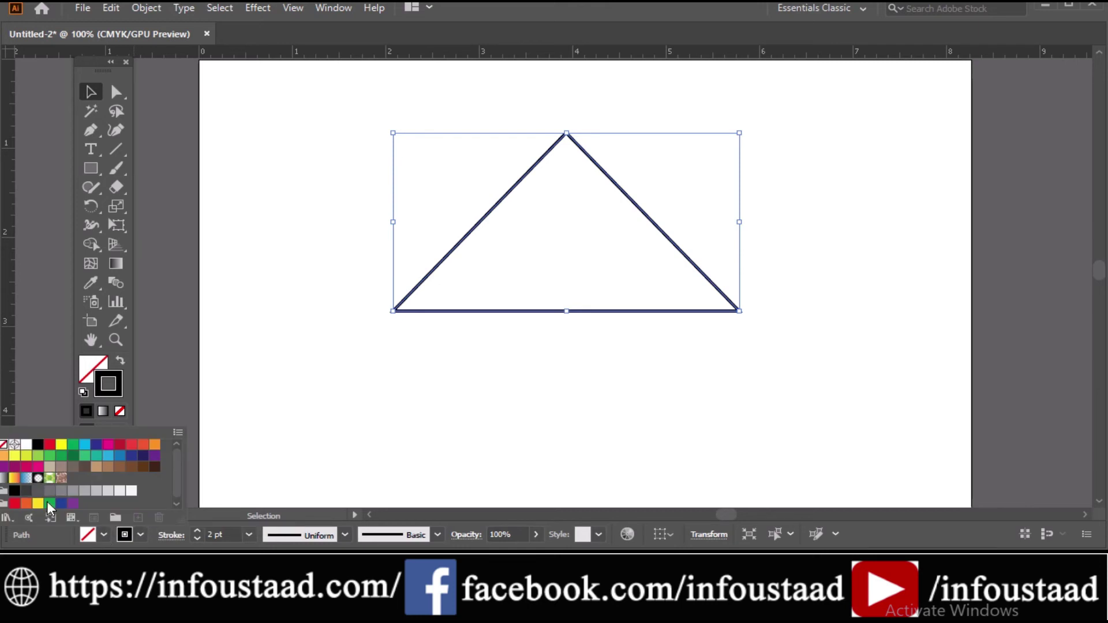
{"action": "left_click", "coordinate": [61, 445]}
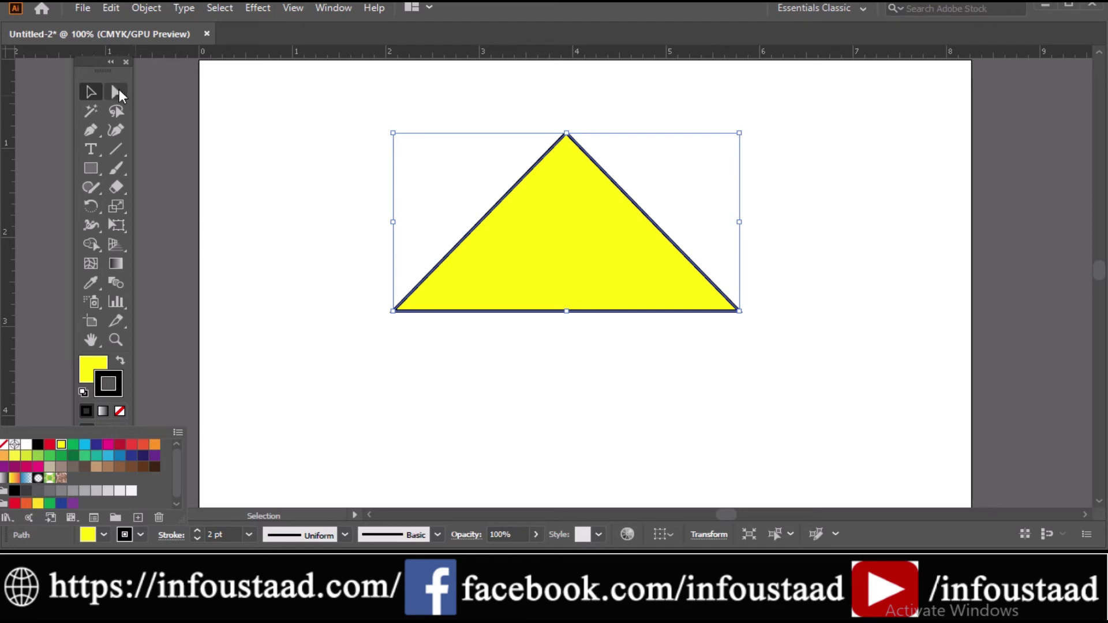
{"action": "left_click", "coordinate": [303, 105]}
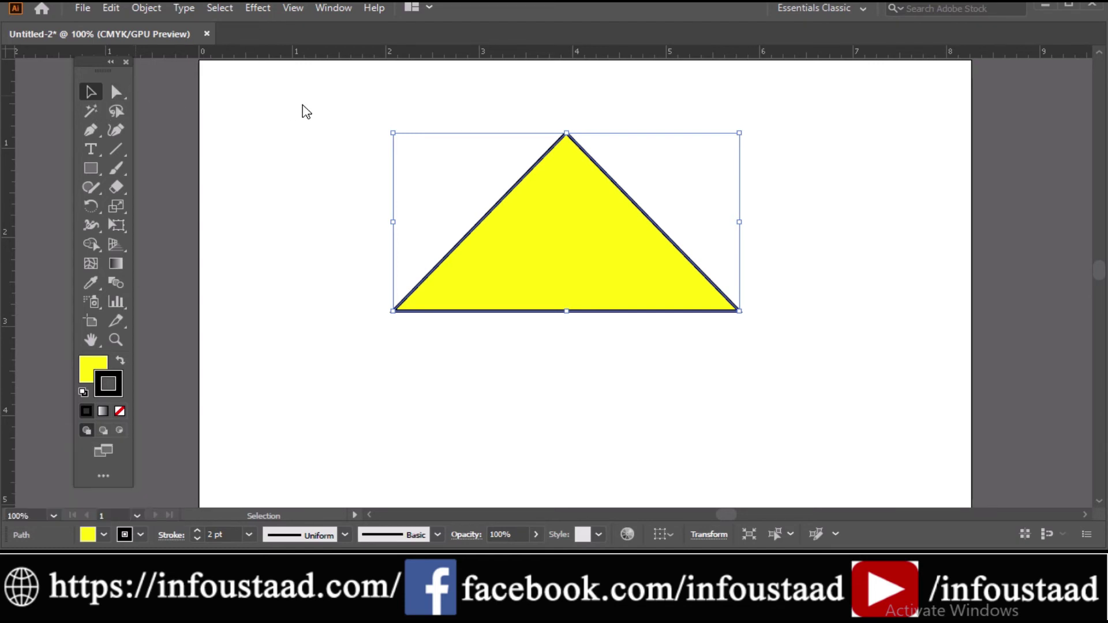
Step: Delete the yellow triangle and set the fill back to None for new objects
{"action": "key", "text": "Delete"}
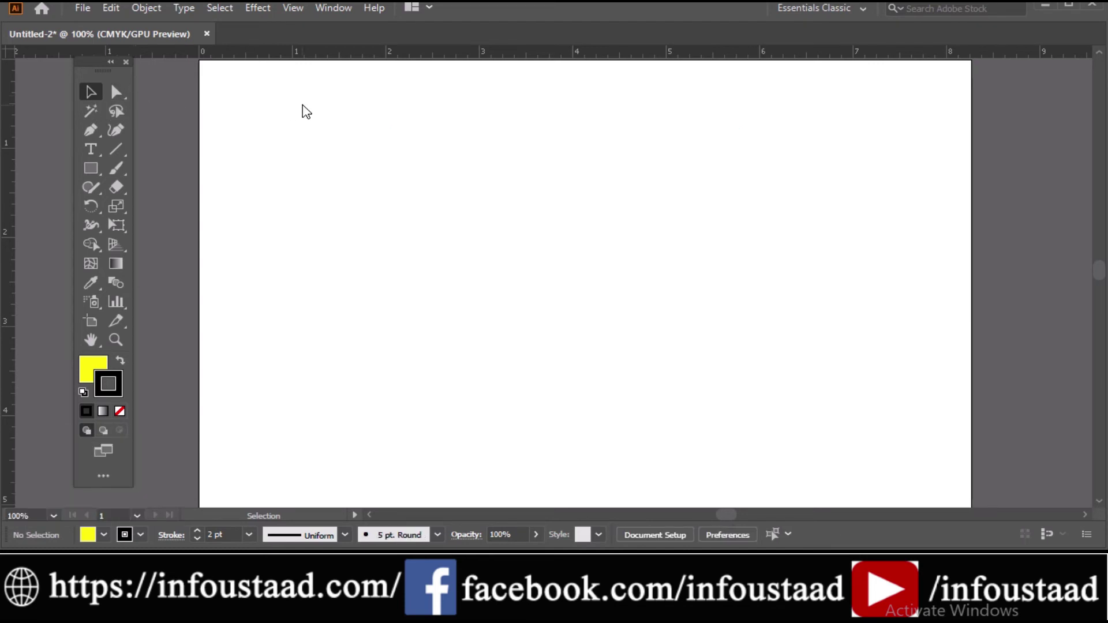
{"action": "left_click", "coordinate": [105, 534]}
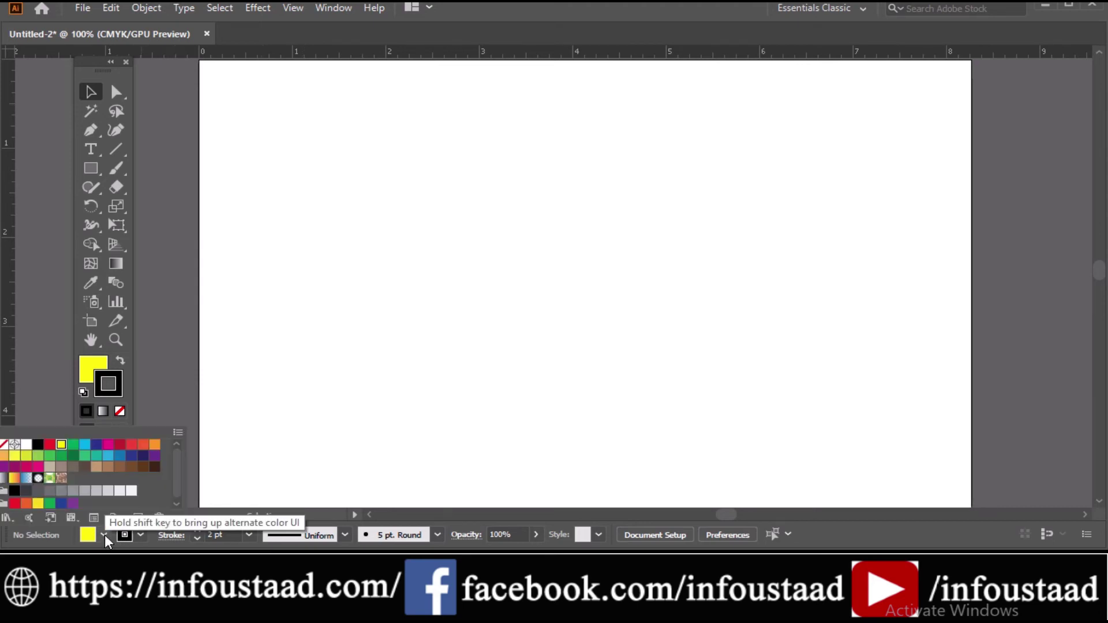
{"action": "left_click", "coordinate": [5, 447]}
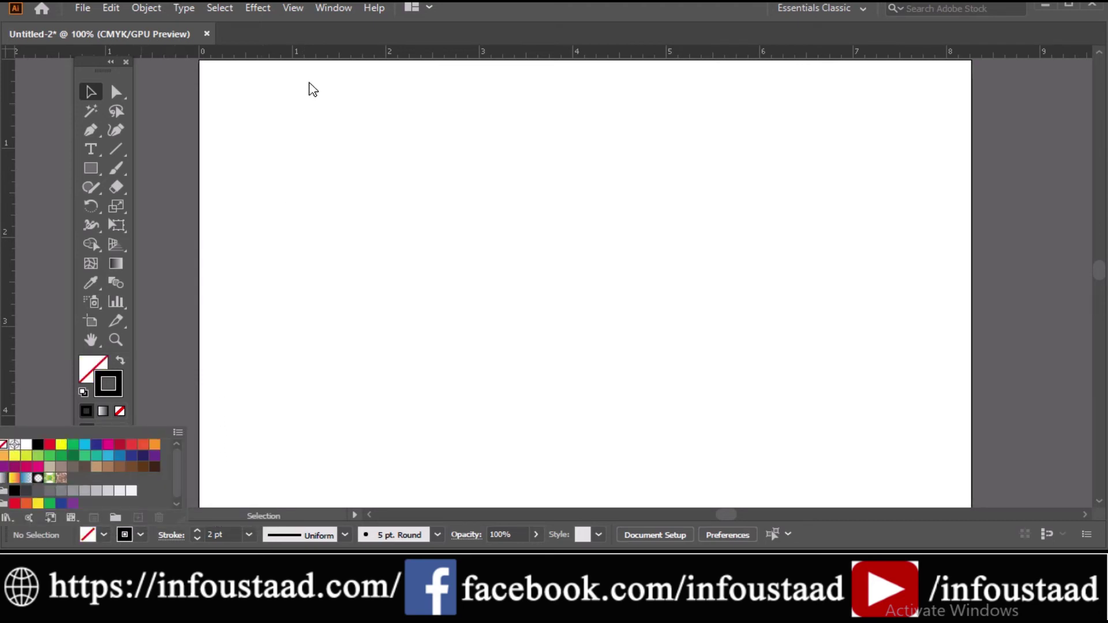
{"action": "left_click", "coordinate": [182, 99]}
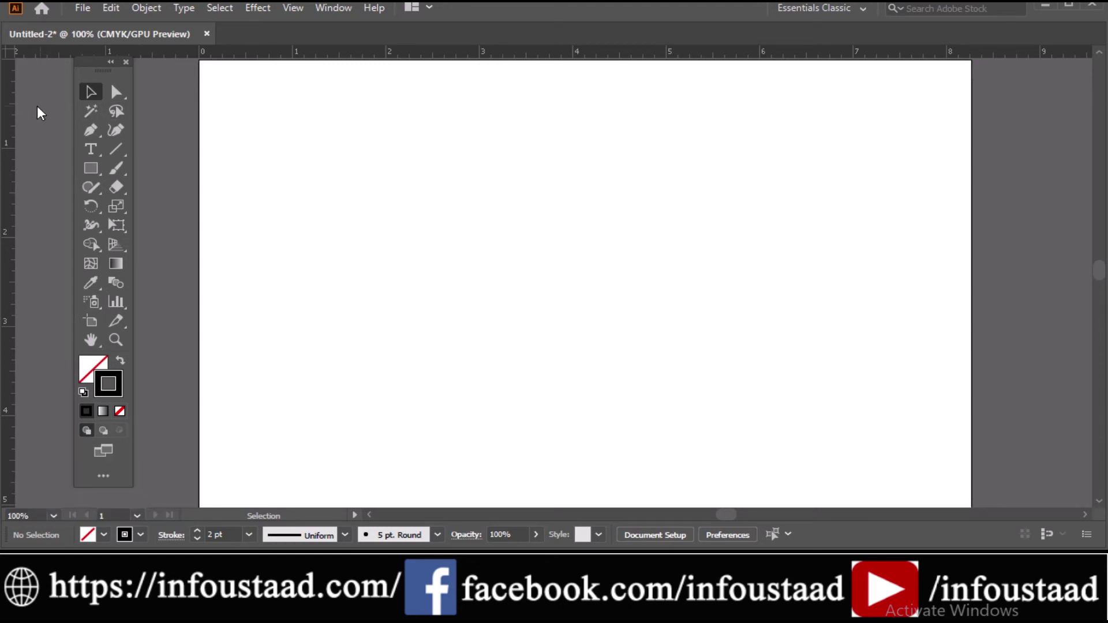
Step: Place a vertical guide at about 4.28 in and draw an open five-point half-tree path about 1.9 in wide to its right, ending on the guide
{"action": "left_click_drag", "start_coordinate": [14, 113], "coordinate": [598, 180]}
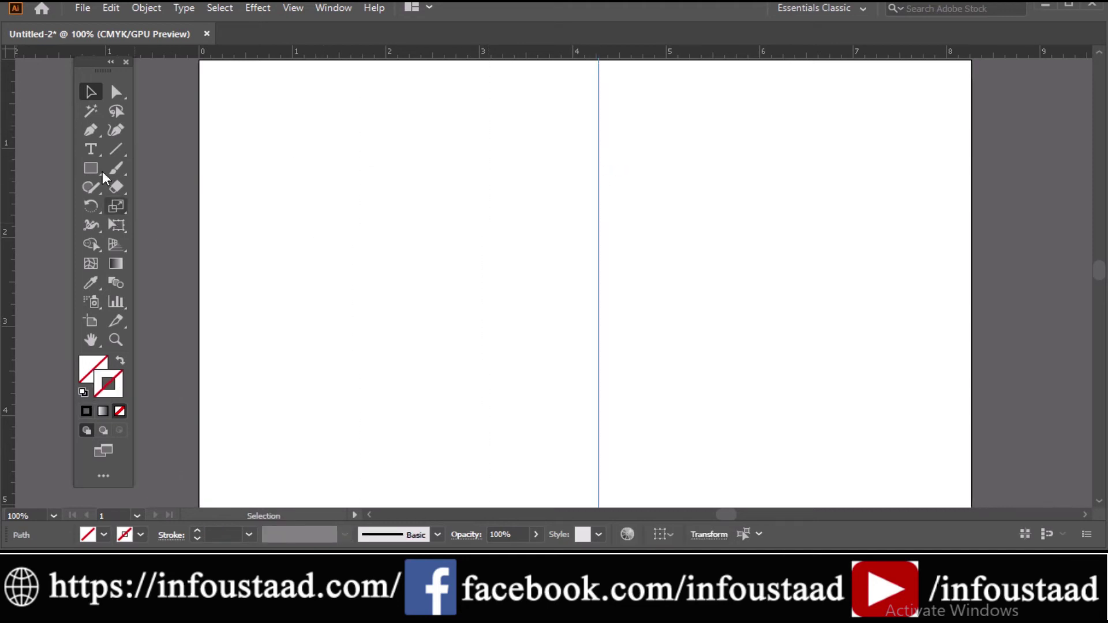
{"action": "left_click", "coordinate": [84, 132]}
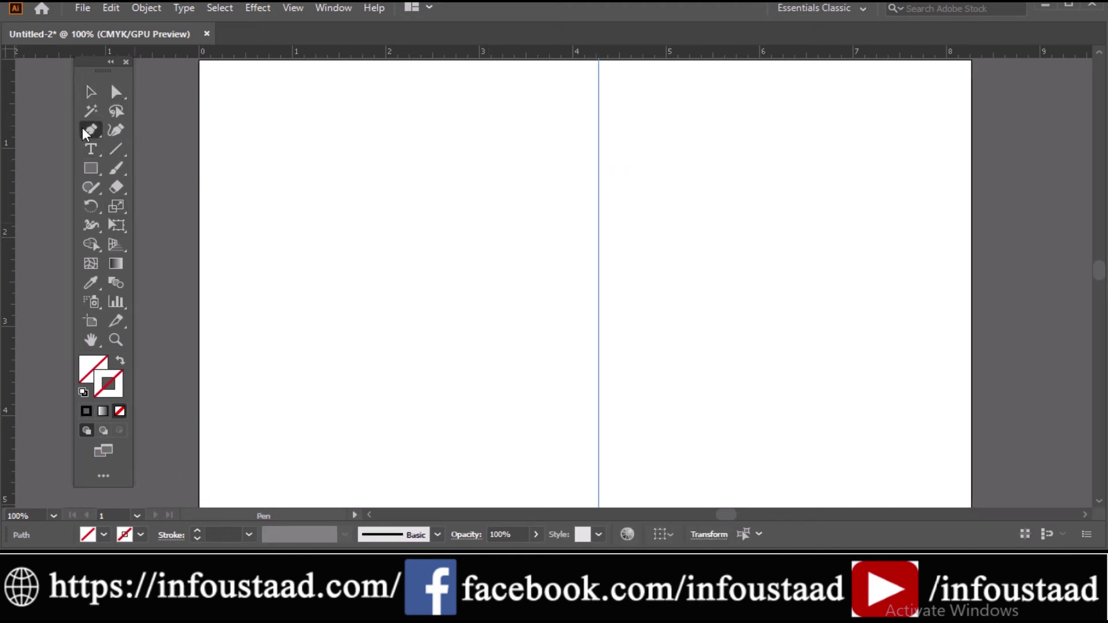
{"action": "left_click", "coordinate": [597, 130]}
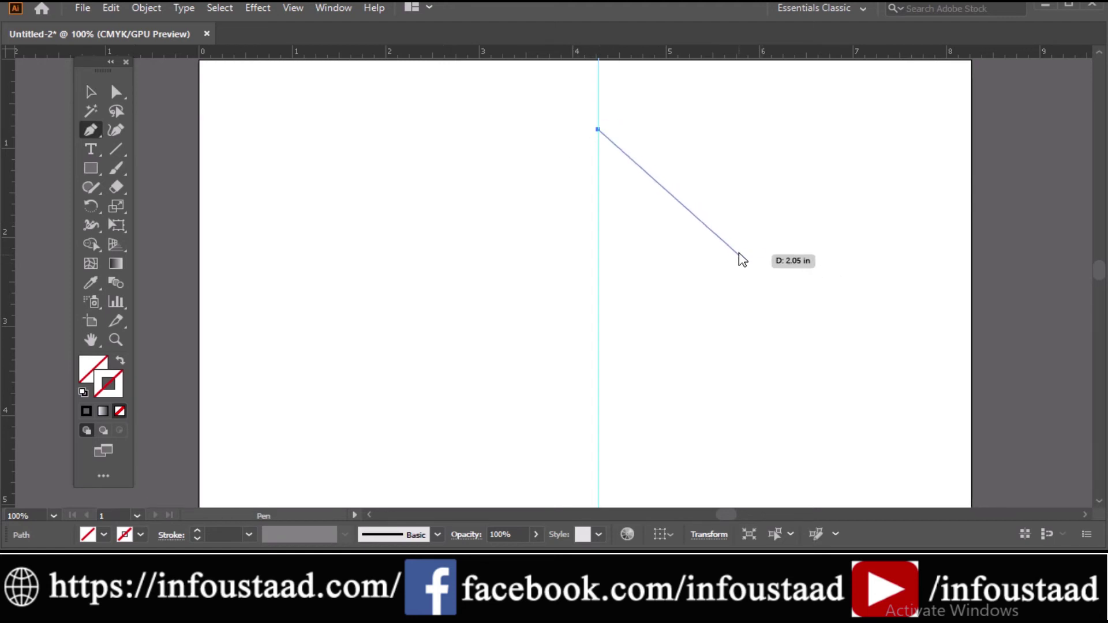
{"action": "left_click", "coordinate": [777, 264]}
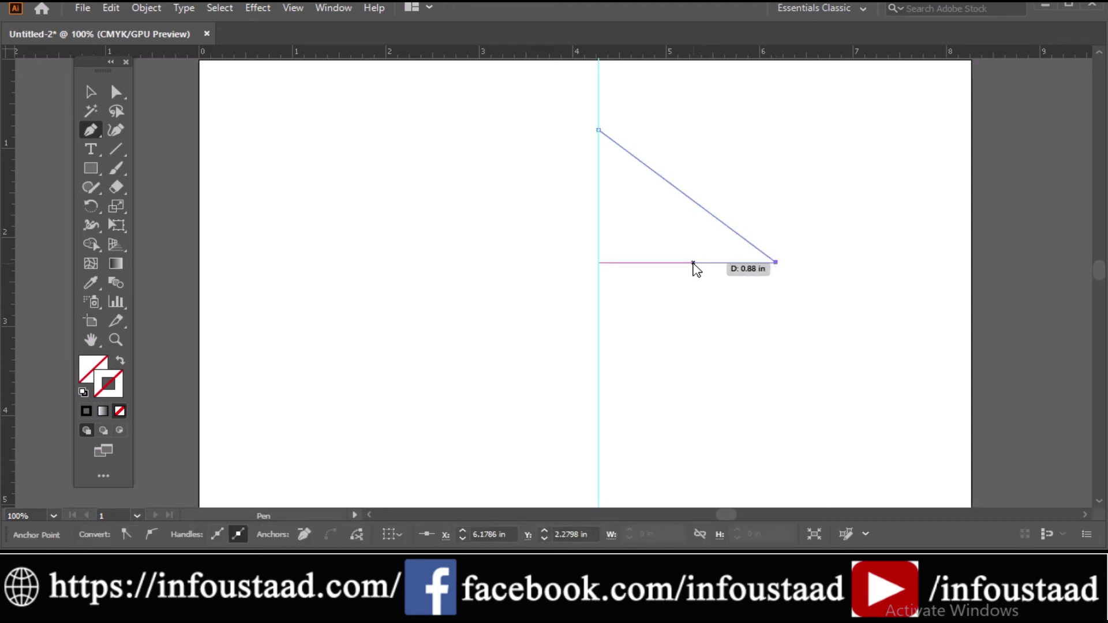
{"action": "left_click", "coordinate": [640, 263]}
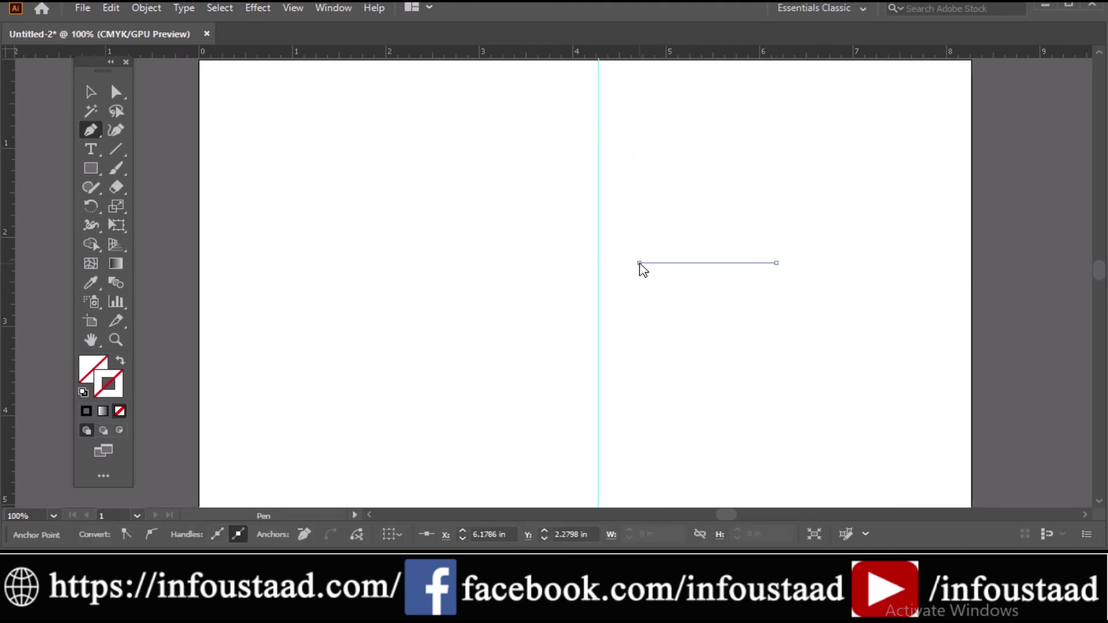
{"action": "left_click", "coordinate": [682, 297]}
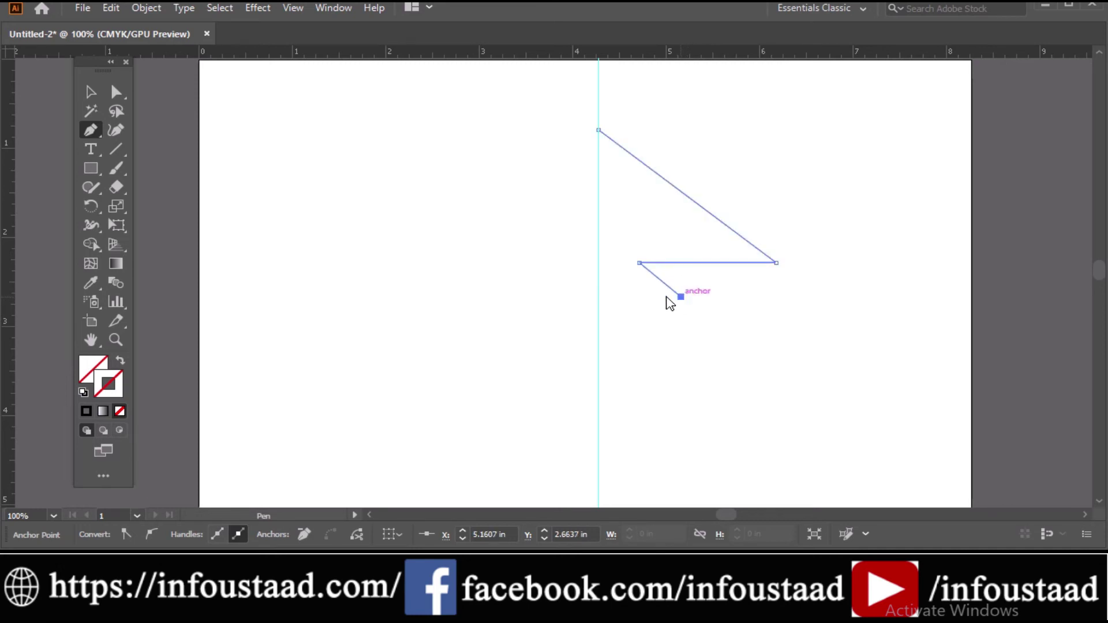
{"action": "left_click", "coordinate": [599, 297]}
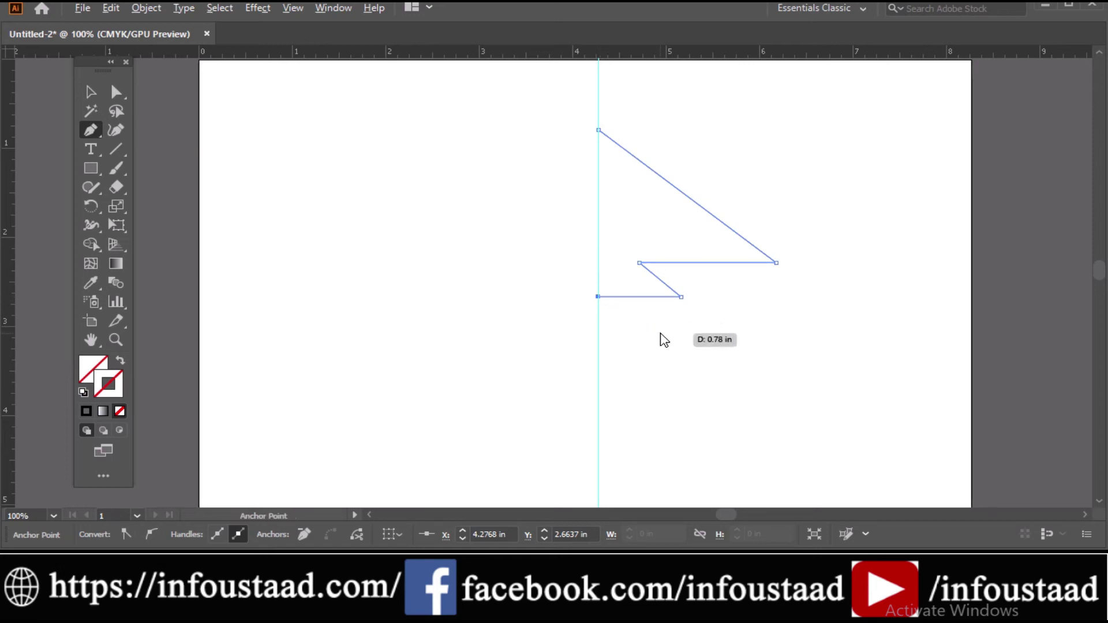
{"action": "key", "text": "alt"}
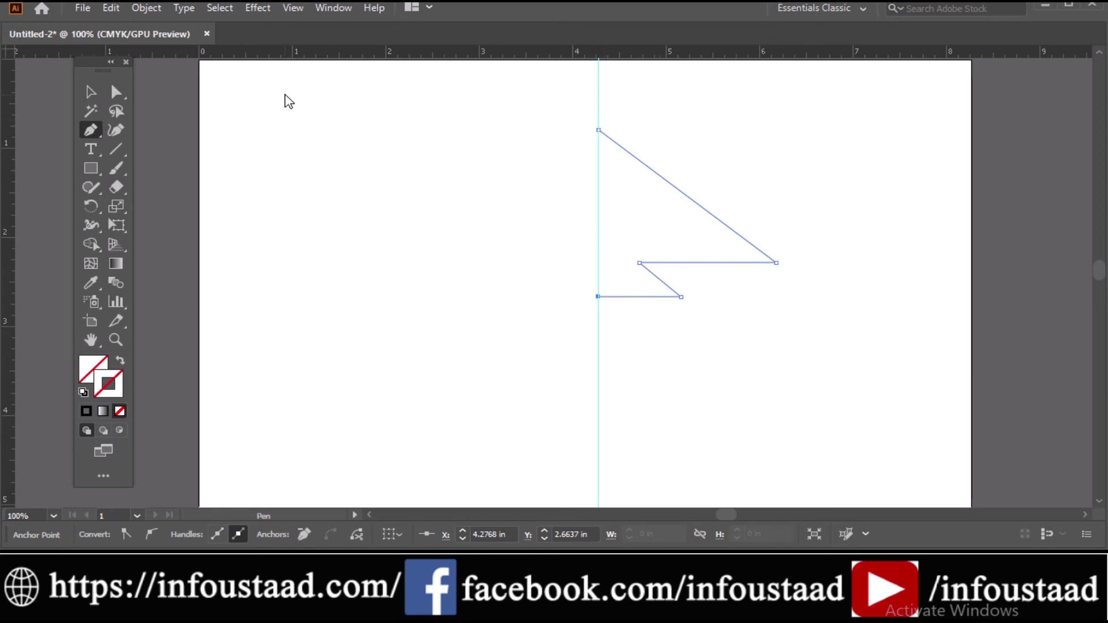
{"action": "left_click", "coordinate": [94, 97]}
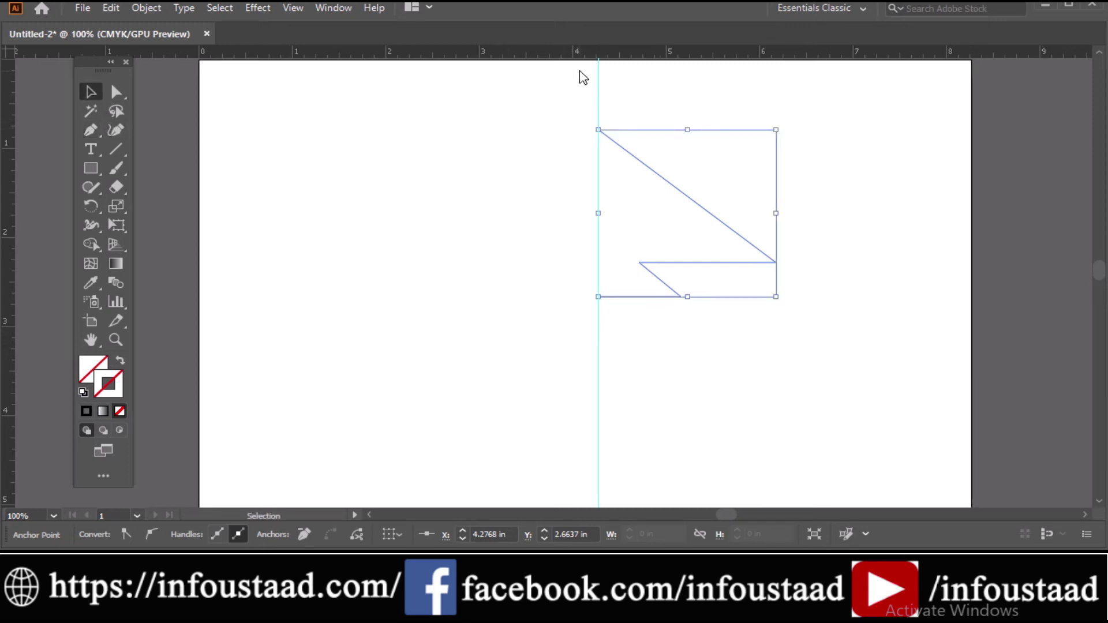
{"action": "left_click_drag", "start_coordinate": [590, 69], "coordinate": [622, 484]}
{"action": "key", "text": "Delete"}
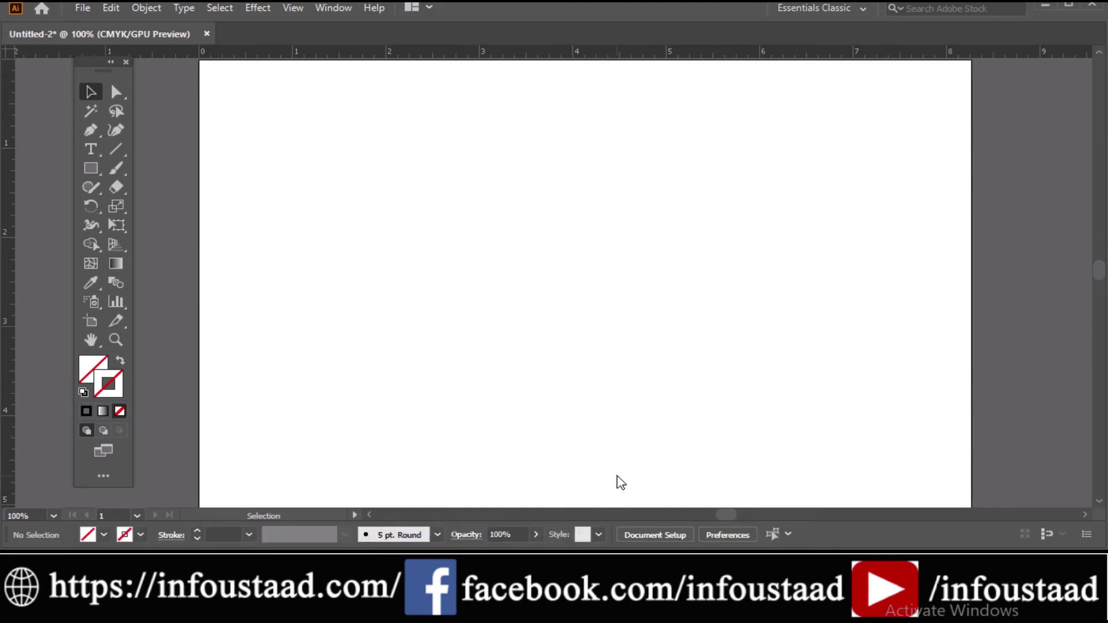
{"action": "left_click_drag", "start_coordinate": [570, 93], "coordinate": [853, 362]}
{"action": "key", "text": "ctrl+z"}
{"action": "left_click", "coordinate": [738, 349]}
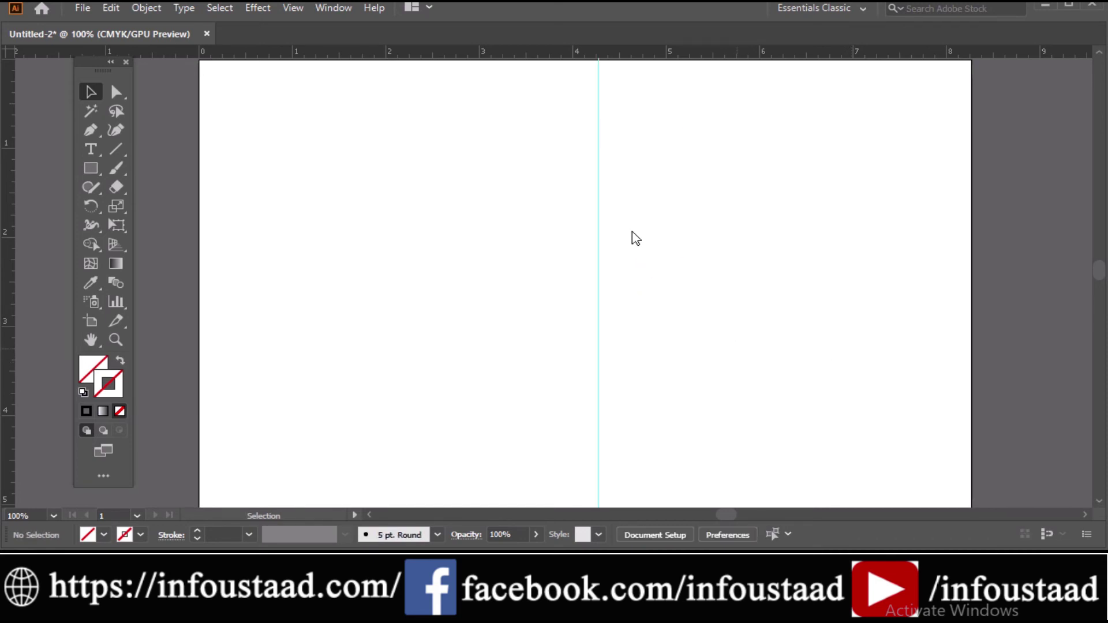
{"action": "left_click", "coordinate": [600, 116]}
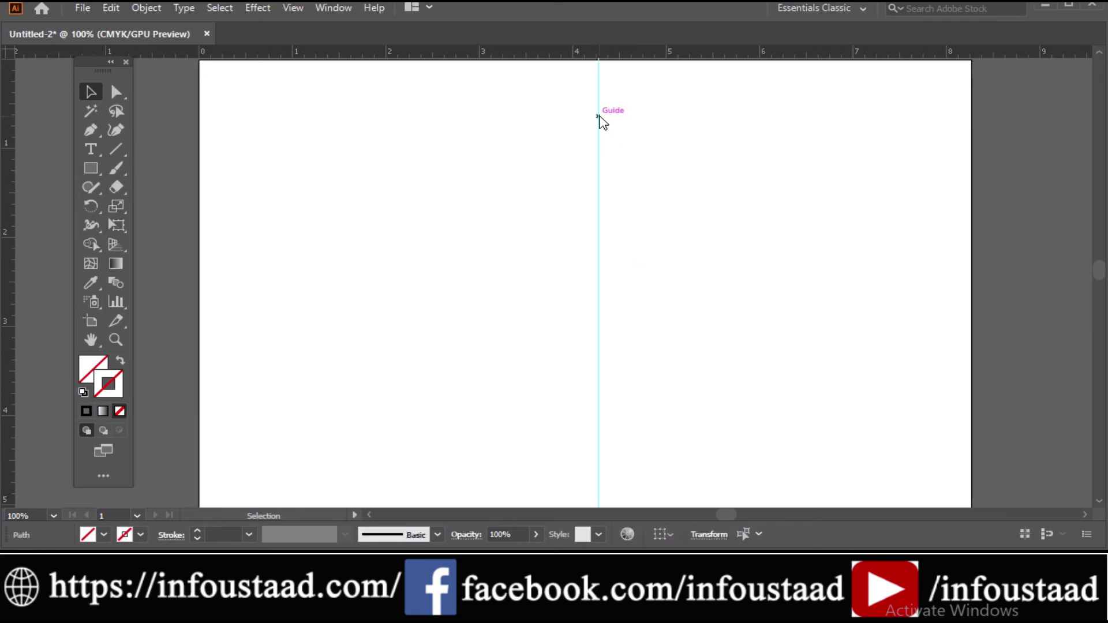
Step: Select the half-tree path and give it a black stroke with a weight of 2 pt
{"action": "left_click_drag", "start_coordinate": [616, 101], "coordinate": [791, 422]}
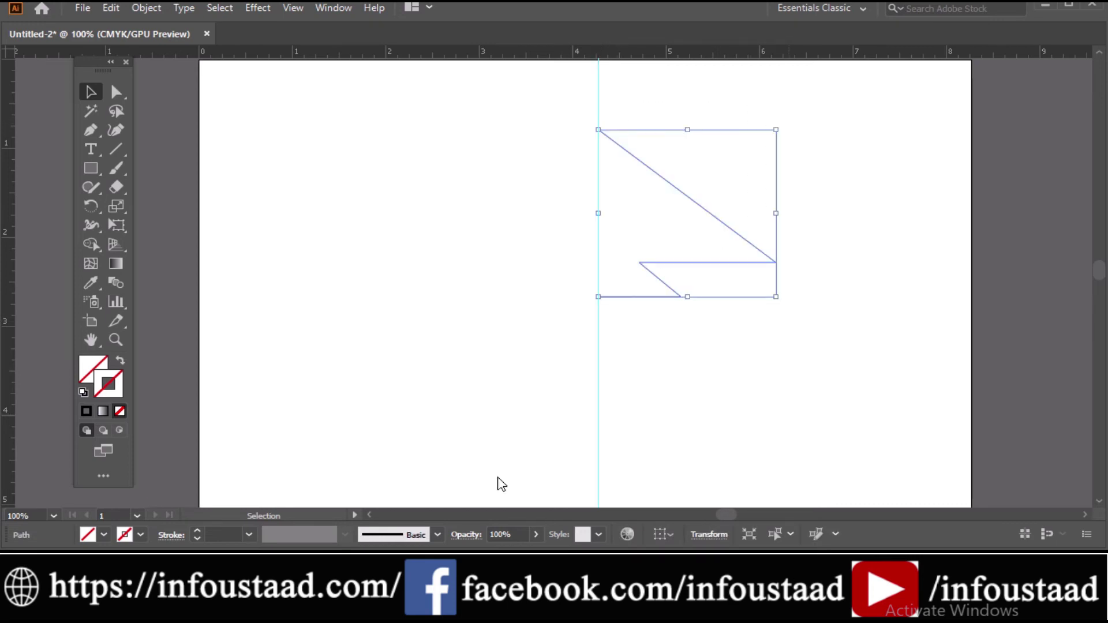
{"action": "left_click", "coordinate": [140, 533]}
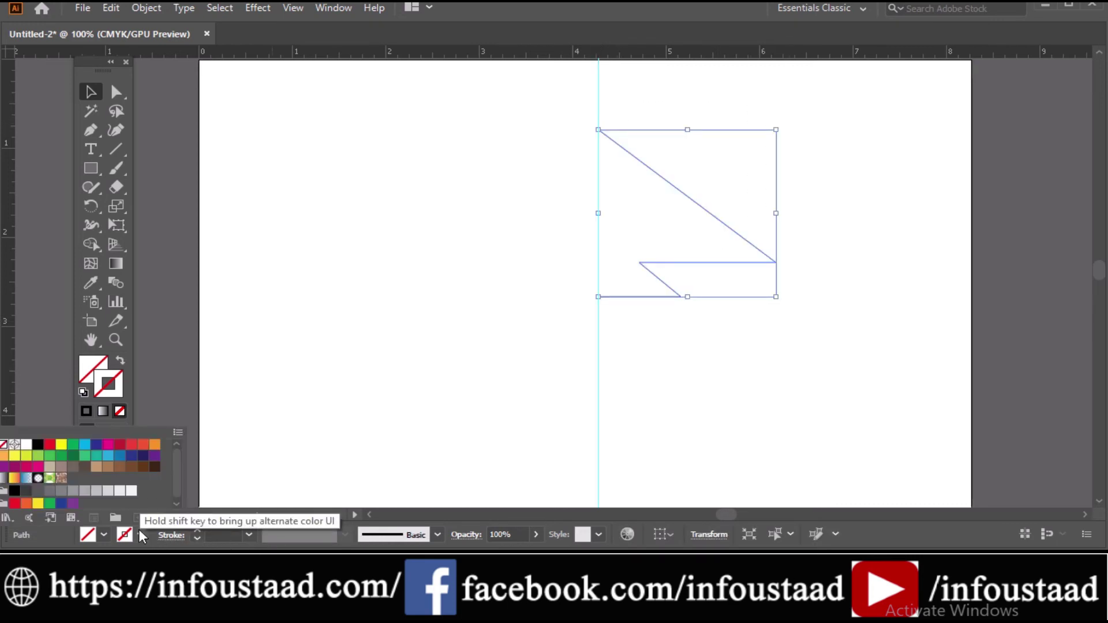
{"action": "left_click", "coordinate": [39, 443]}
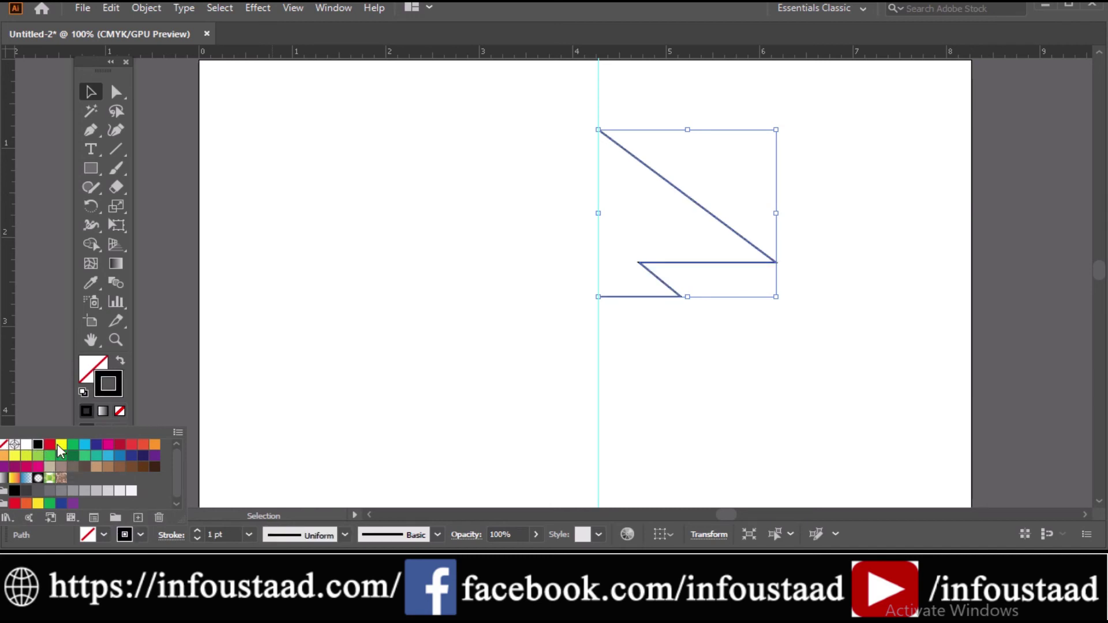
{"action": "left_click", "coordinate": [247, 535]}
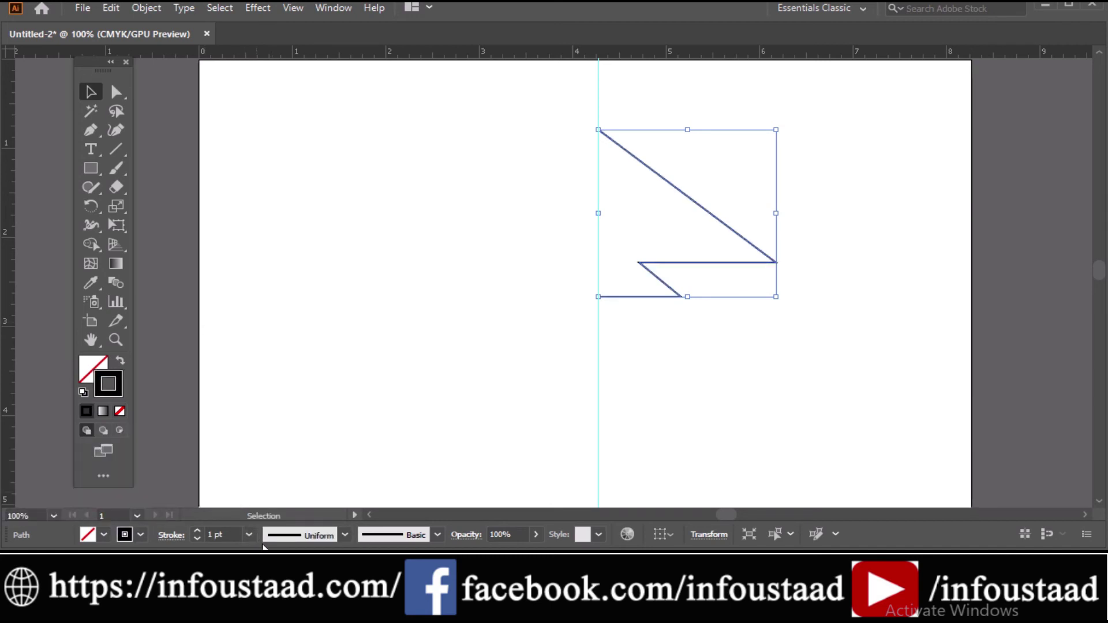
{"action": "left_click", "coordinate": [247, 535]}
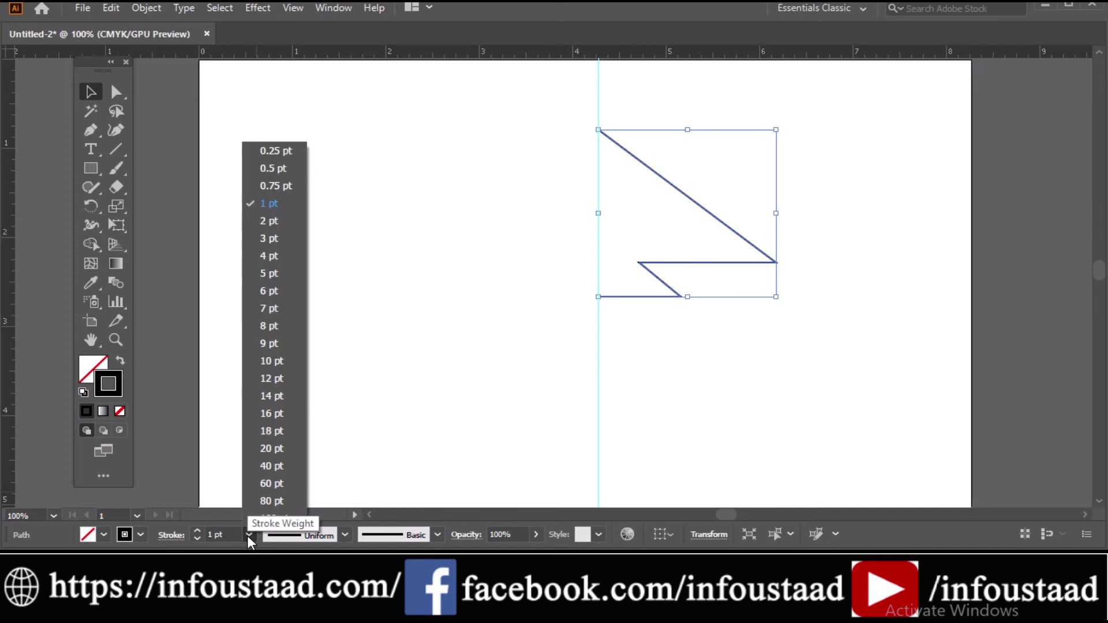
{"action": "left_click", "coordinate": [273, 219]}
{"action": "left_click", "coordinate": [802, 371]}
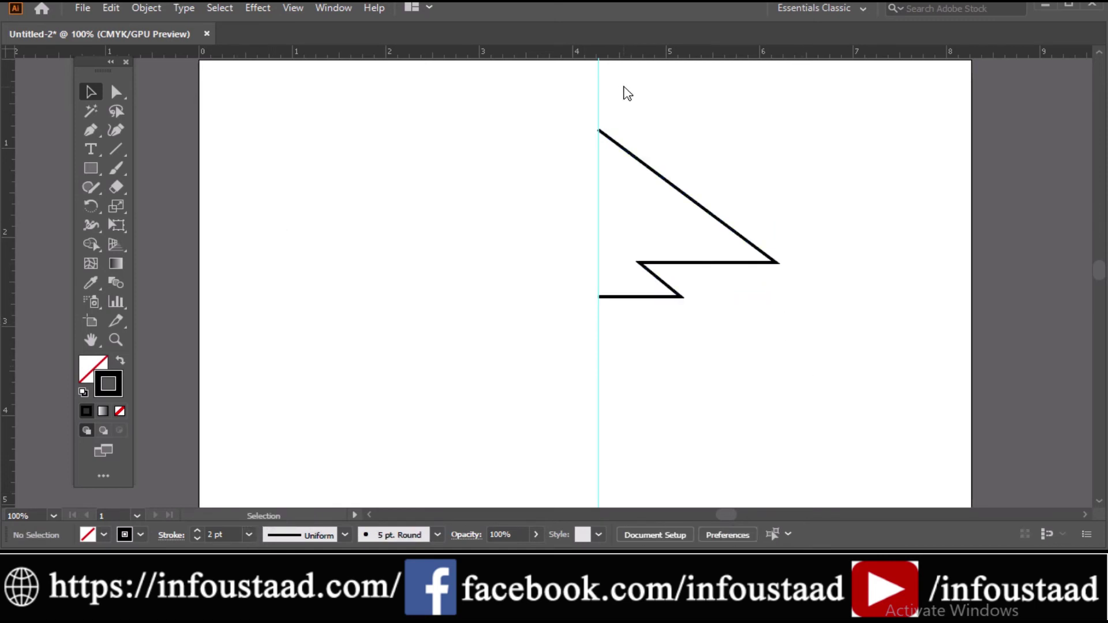
Step: Delete the vertical guide and make a copy of the half-tree path reflected about the vertical axis
{"action": "left_click", "coordinate": [599, 88]}
{"action": "key", "text": "Delete"}
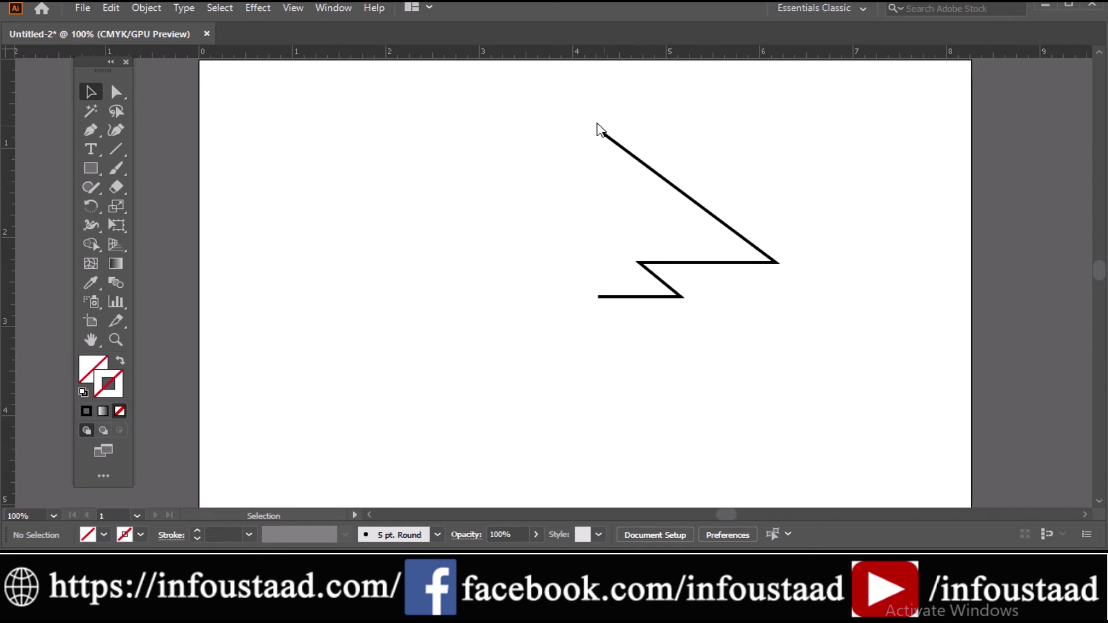
{"action": "left_click_drag", "start_coordinate": [588, 119], "coordinate": [774, 389]}
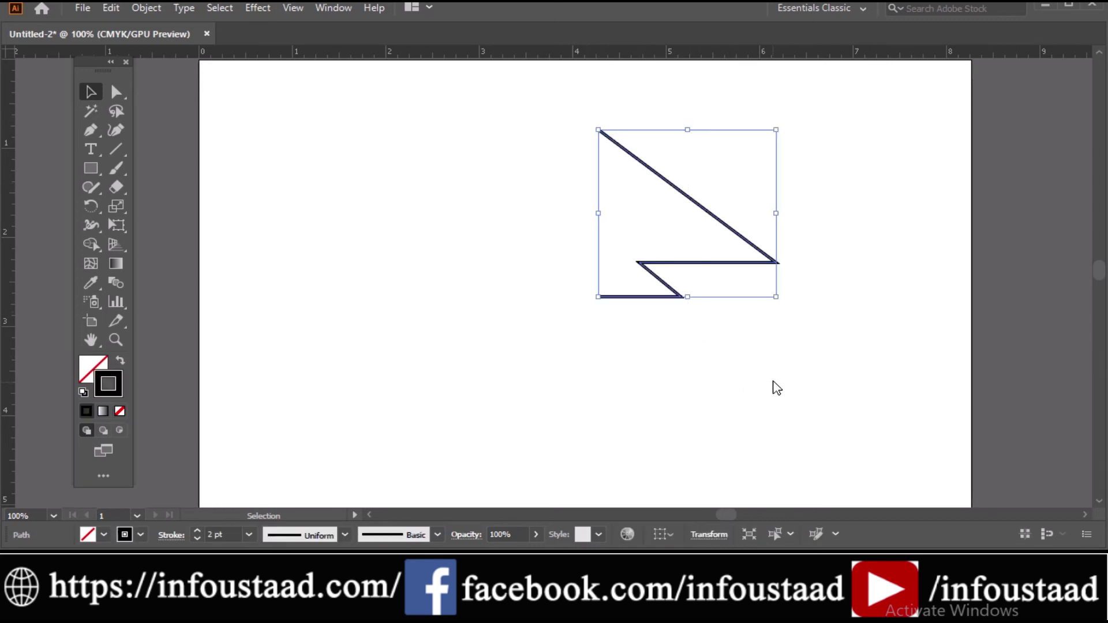
{"action": "right_click", "coordinate": [667, 230]}
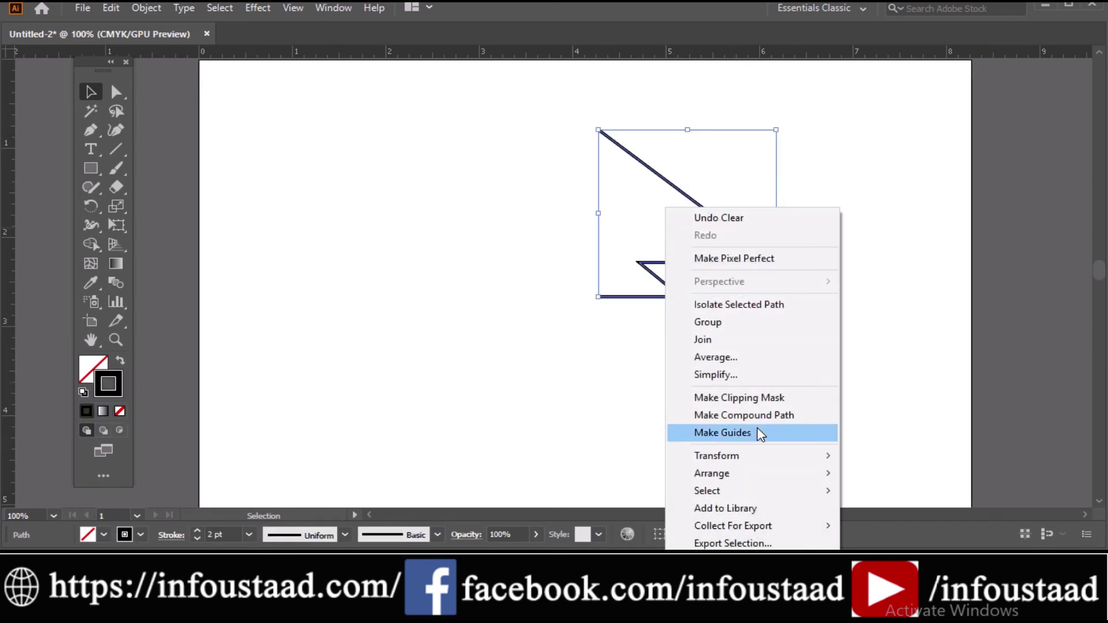
{"action": "mouse_move", "coordinate": [748, 462]}
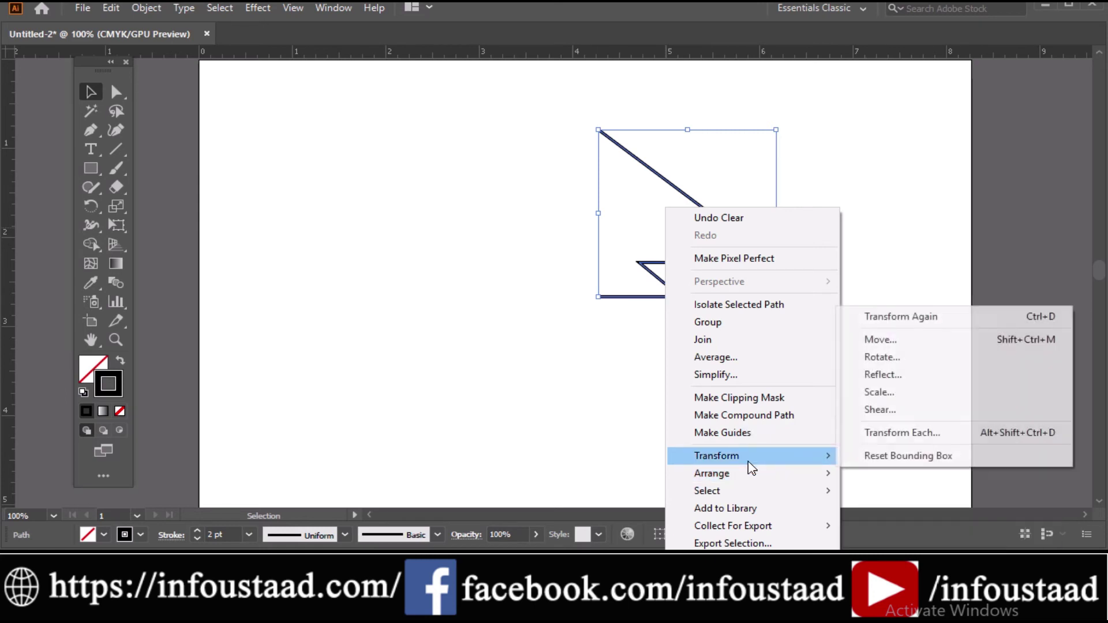
{"action": "left_click", "coordinate": [889, 378]}
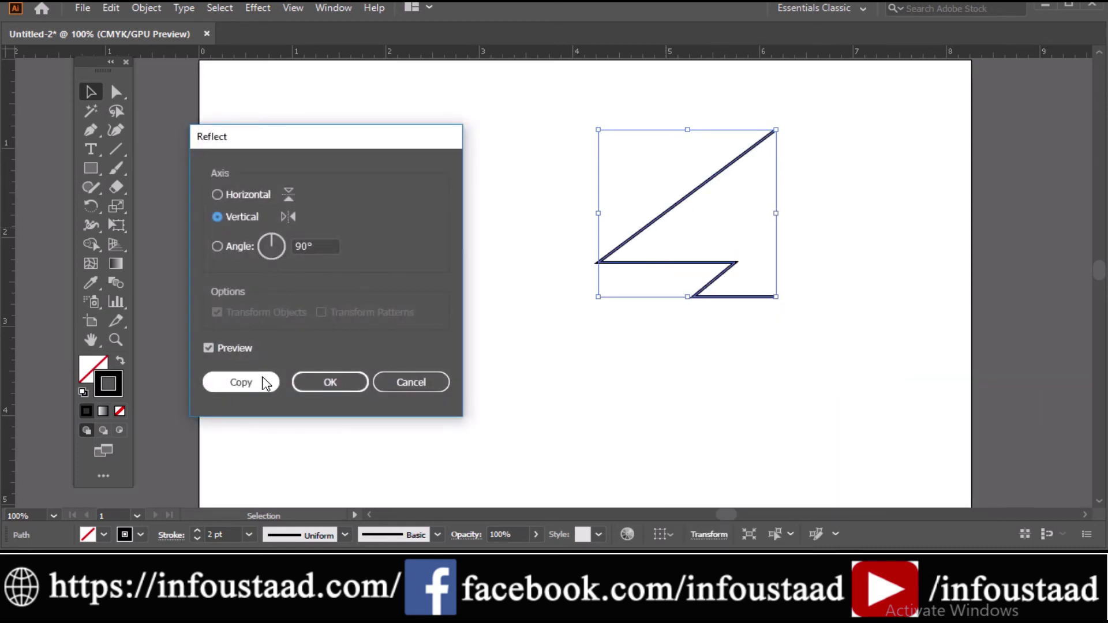
{"action": "left_click", "coordinate": [247, 384]}
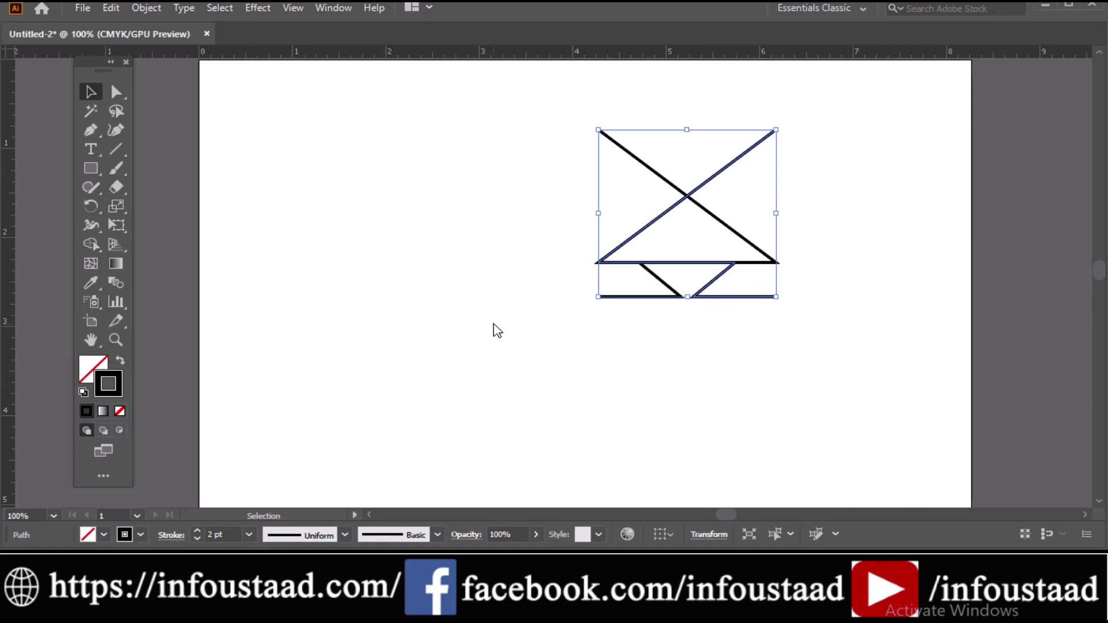
{"action": "left_click", "coordinate": [556, 344]}
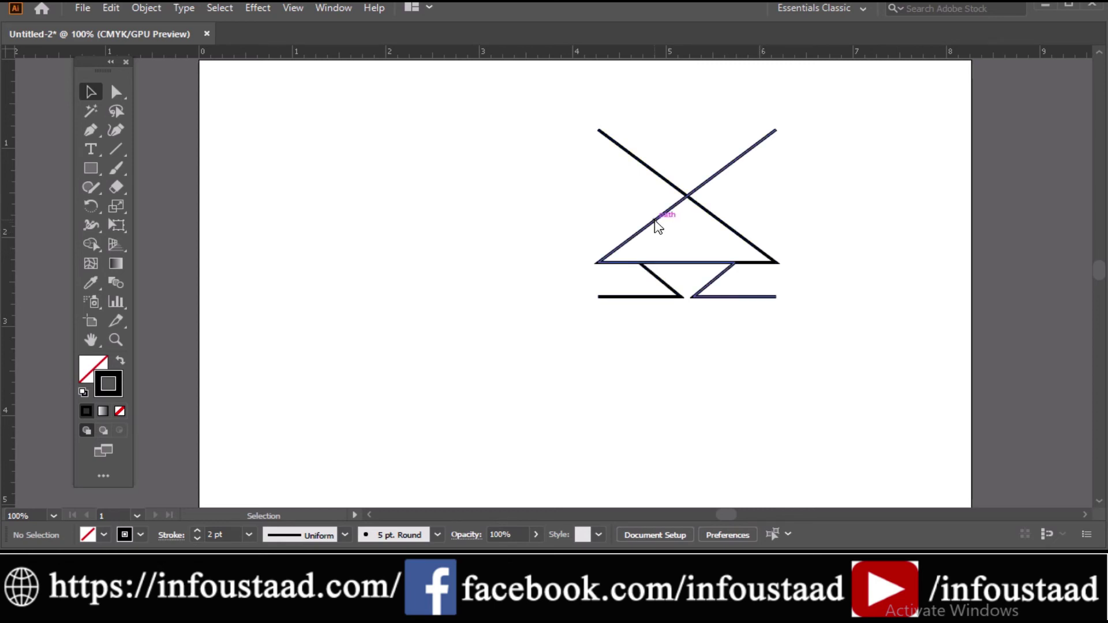
Step: Move the mirrored copy left of the original with a small gap, and scale both halves together to about 2.8 in wide and 2.5 in tall
{"action": "left_click_drag", "start_coordinate": [655, 221], "coordinate": [470, 226]}
{"action": "left_click", "coordinate": [789, 251]}
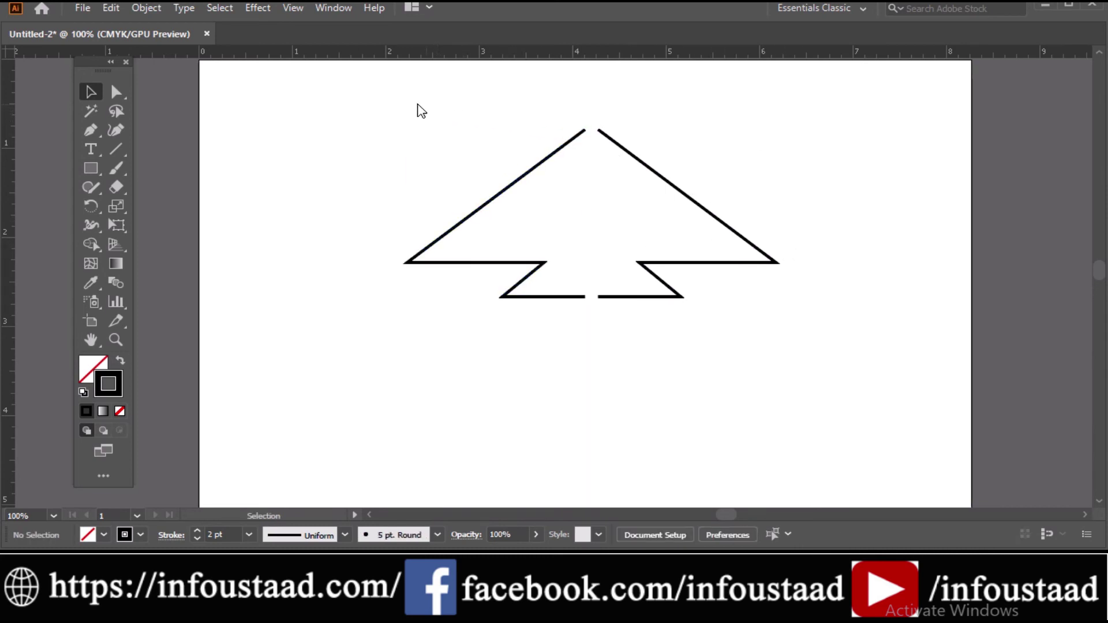
{"action": "left_click_drag", "start_coordinate": [394, 103], "coordinate": [801, 346]}
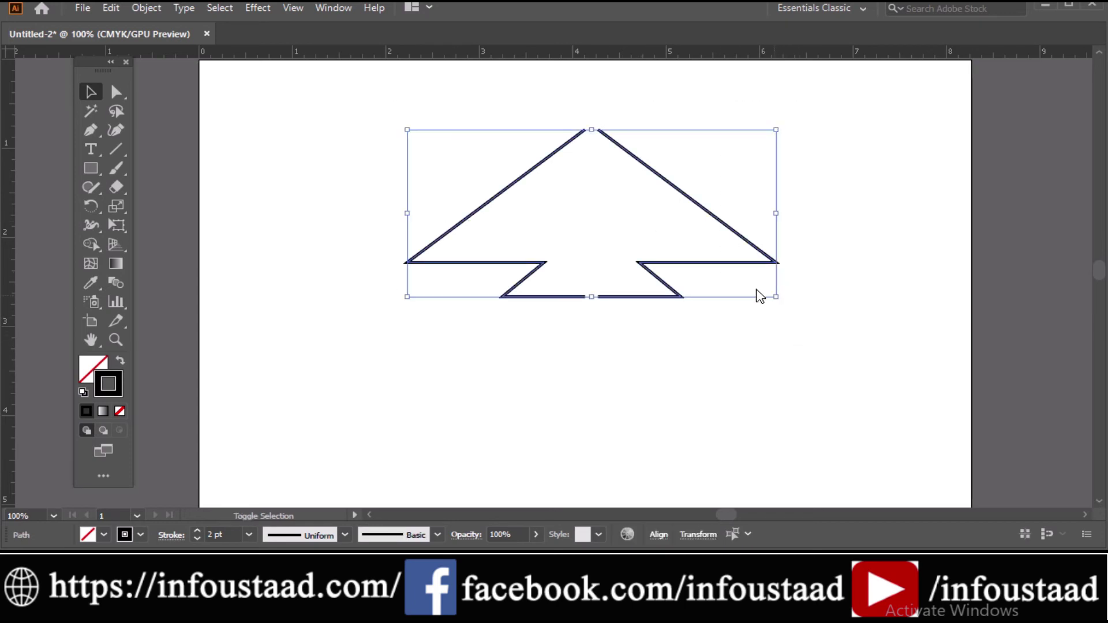
{"action": "left_click_drag", "start_coordinate": [778, 300], "coordinate": [576, 293]}
{"action": "left_click_drag", "start_coordinate": [610, 309], "coordinate": [674, 357]}
{"action": "left_click", "coordinate": [690, 390]}
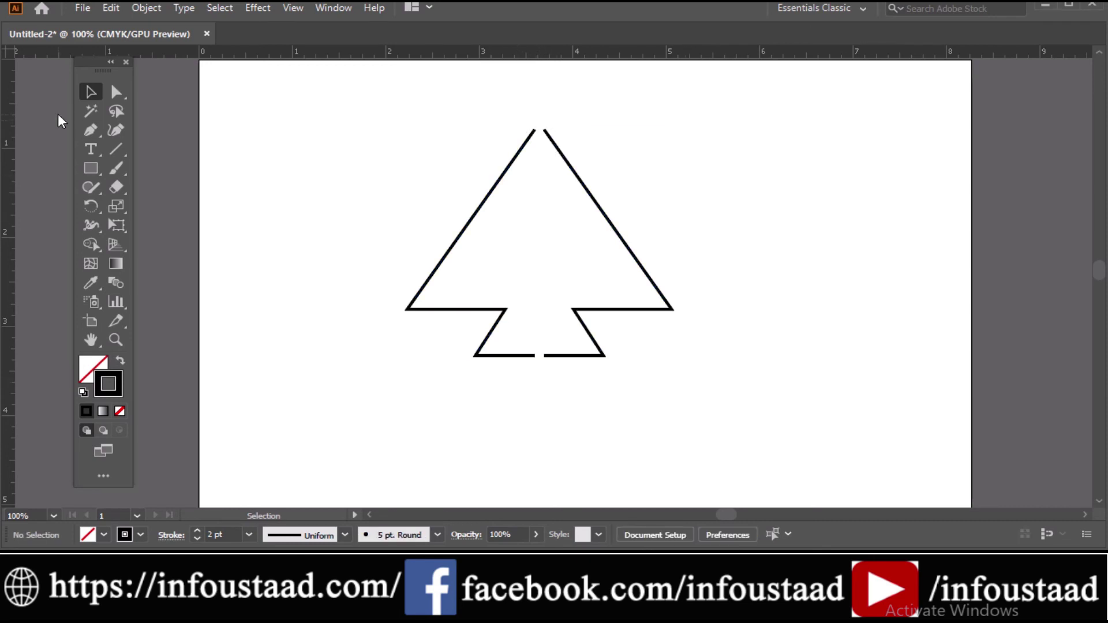
Step: Average the two open endpoints at the tree's tip on both axes and join them
{"action": "left_click", "coordinate": [116, 91]}
{"action": "left_click_drag", "start_coordinate": [517, 123], "coordinate": [552, 140]}
{"action": "right_click", "coordinate": [543, 137]}
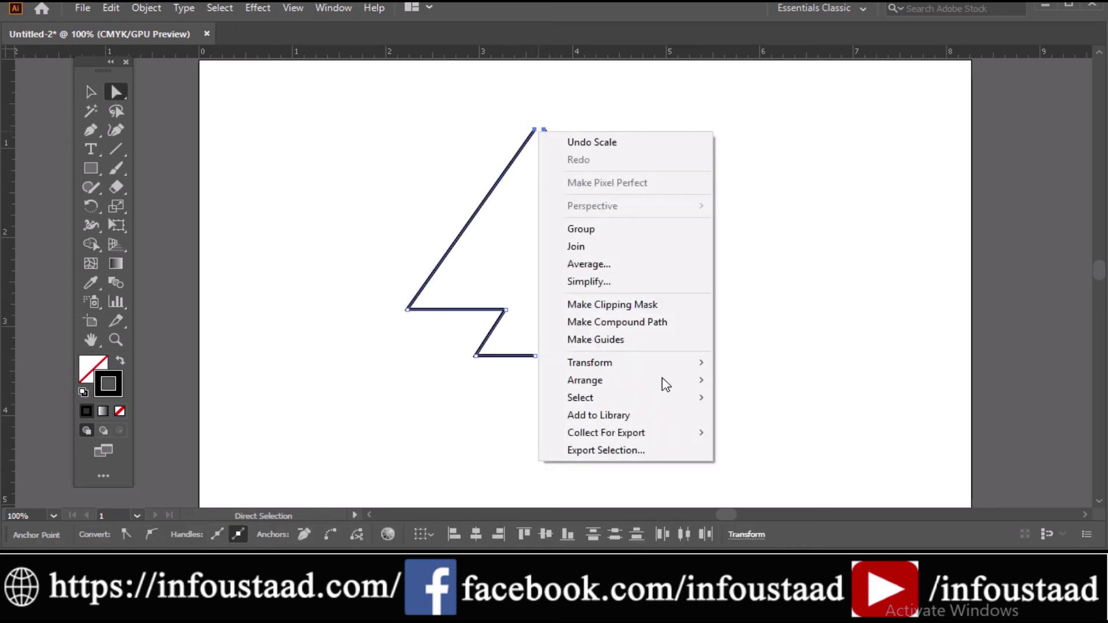
{"action": "mouse_move", "coordinate": [656, 391]}
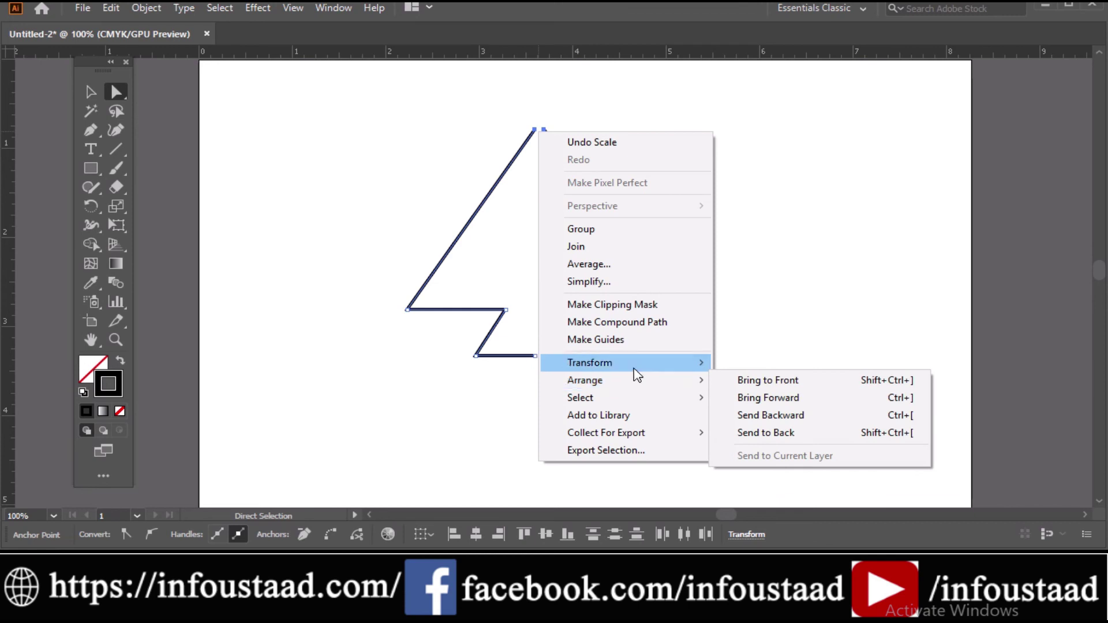
{"action": "mouse_move", "coordinate": [633, 367]}
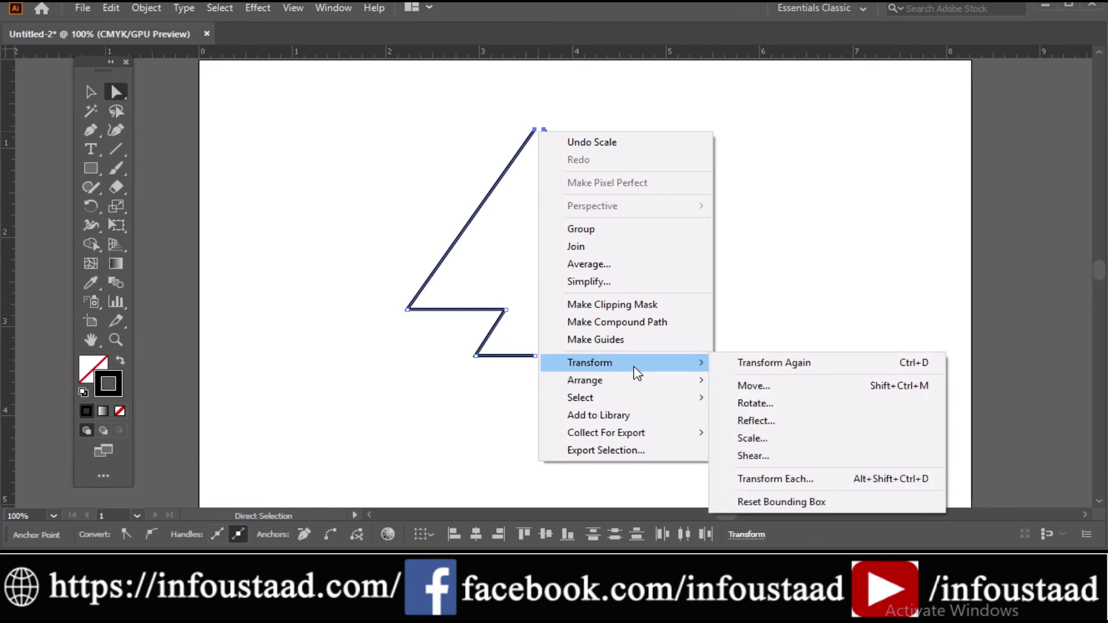
{"action": "left_click", "coordinate": [633, 263]}
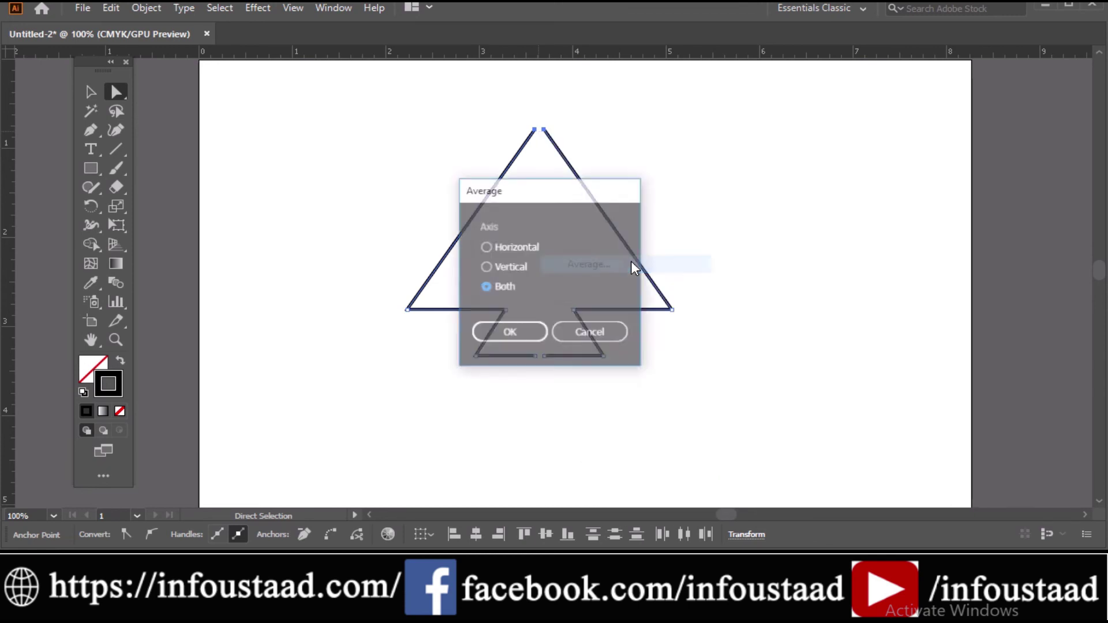
{"action": "left_click", "coordinate": [511, 334]}
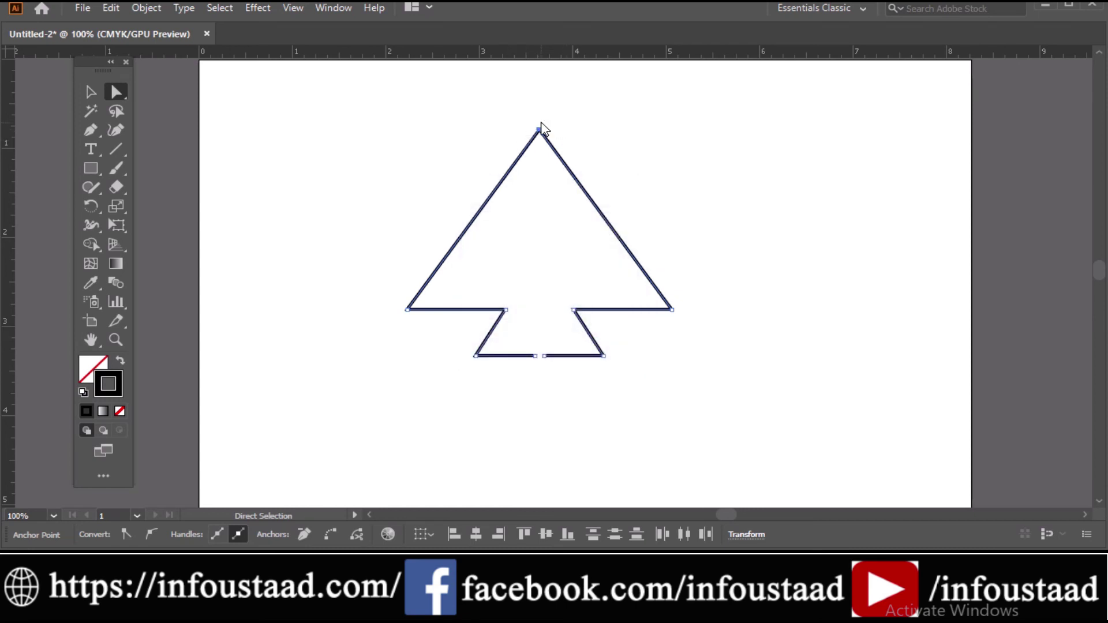
{"action": "right_click", "coordinate": [541, 128]}
{"action": "left_click", "coordinate": [607, 239]}
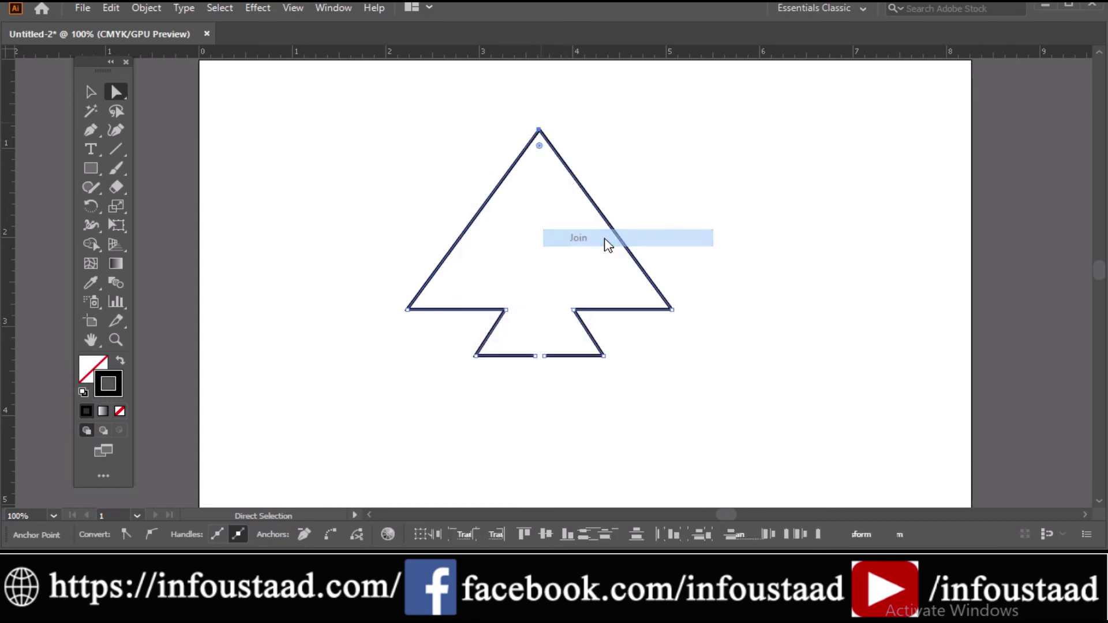
{"action": "left_click", "coordinate": [802, 213]}
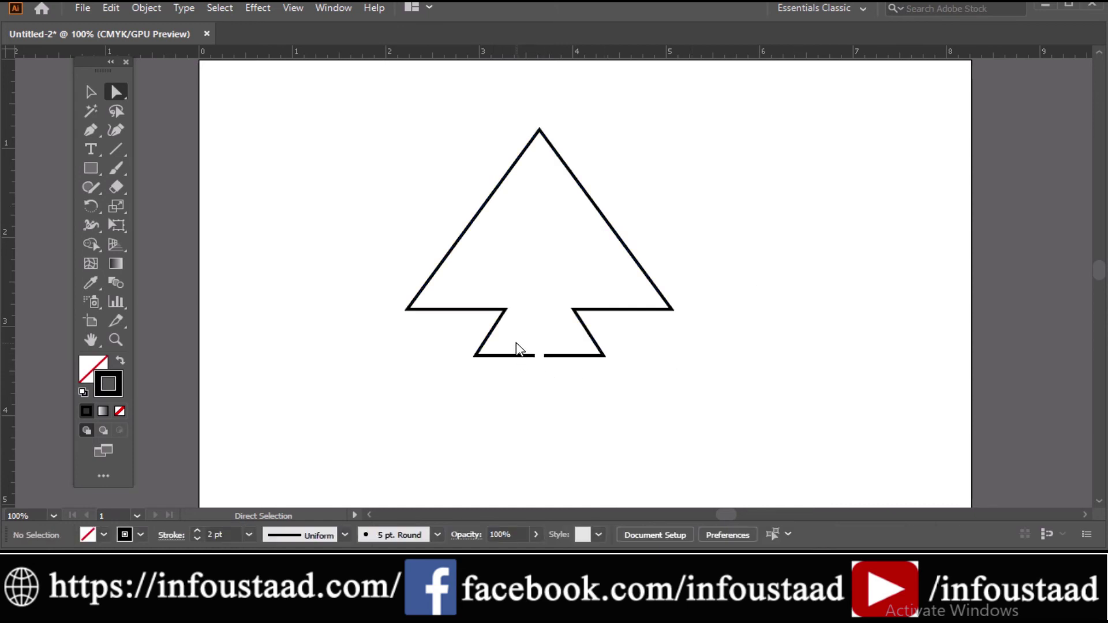
Step: Average the two open endpoints in the middle of the tree's base on both axes and join them to close the outline
{"action": "left_click_drag", "start_coordinate": [518, 349], "coordinate": [570, 376]}
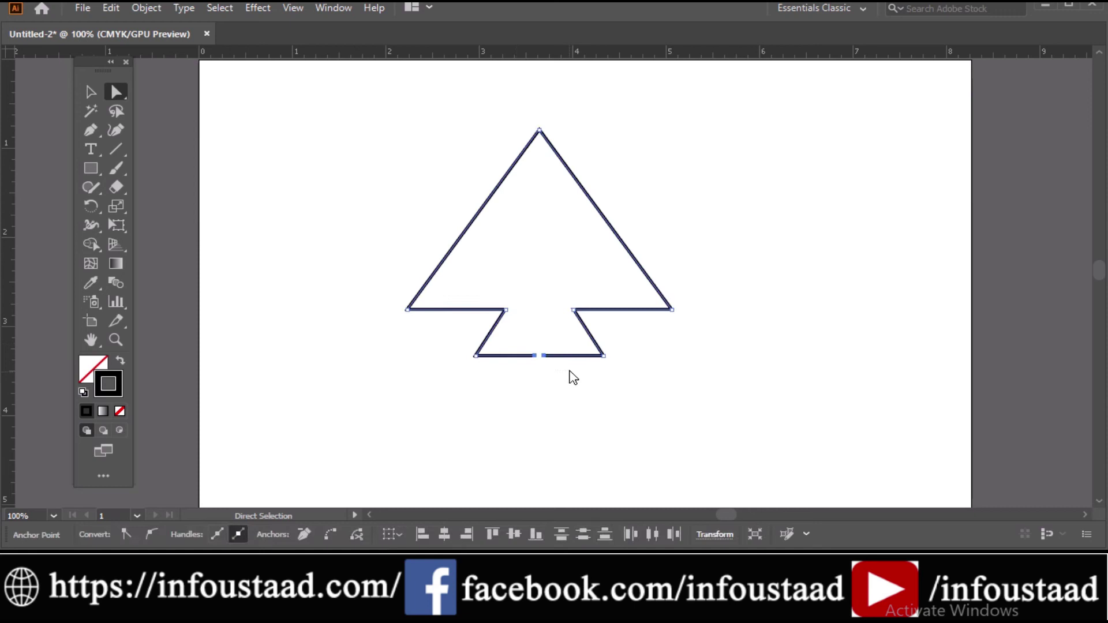
{"action": "right_click", "coordinate": [535, 355]}
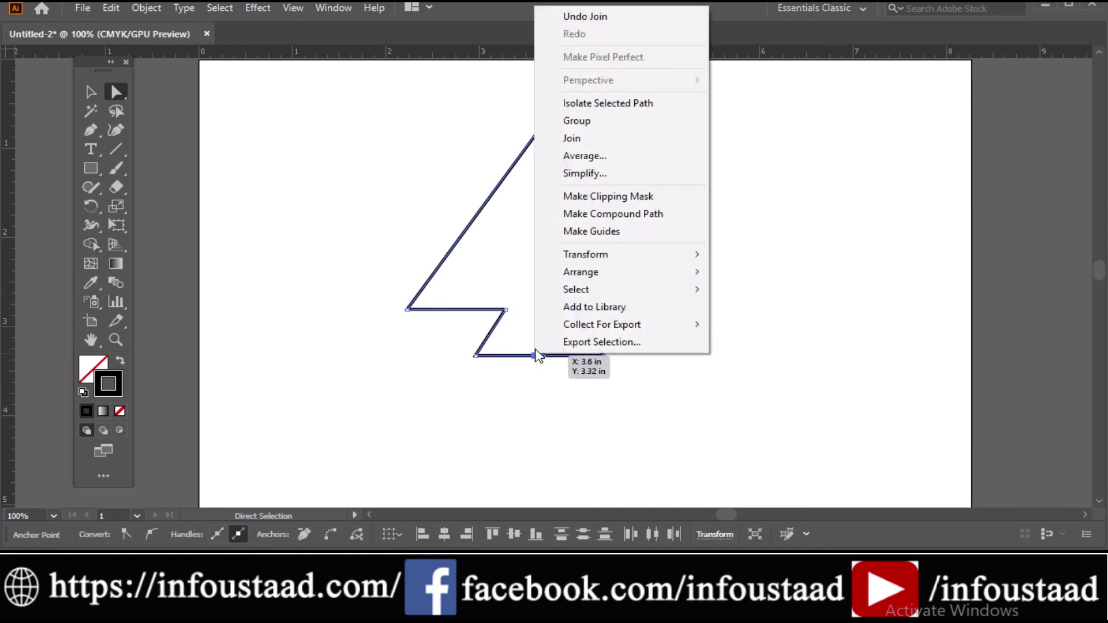
{"action": "left_click", "coordinate": [604, 156]}
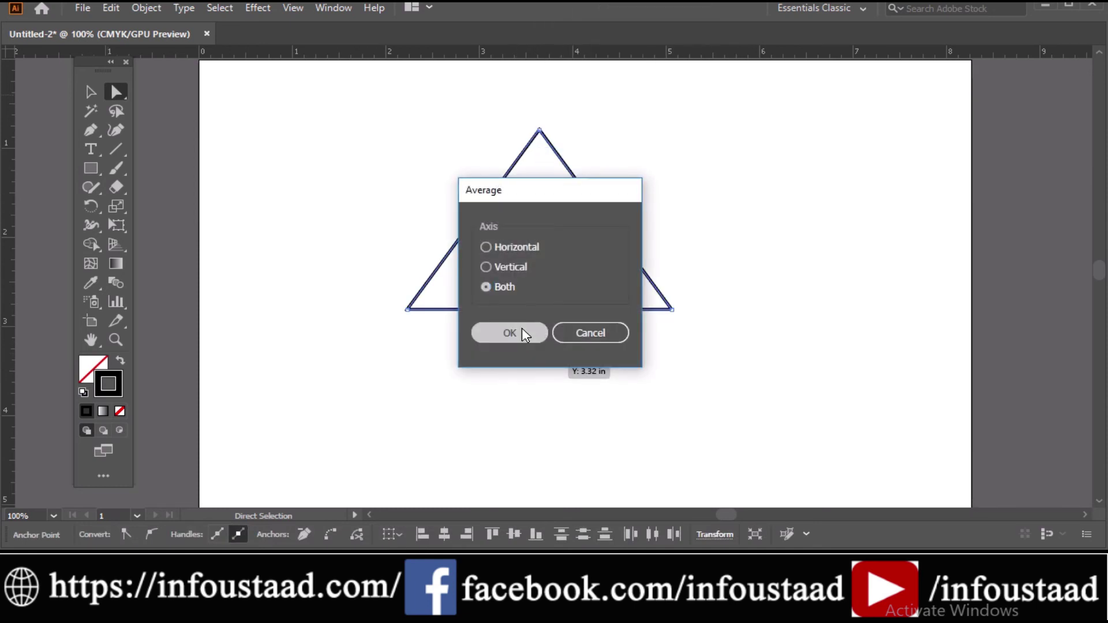
{"action": "left_click", "coordinate": [523, 328]}
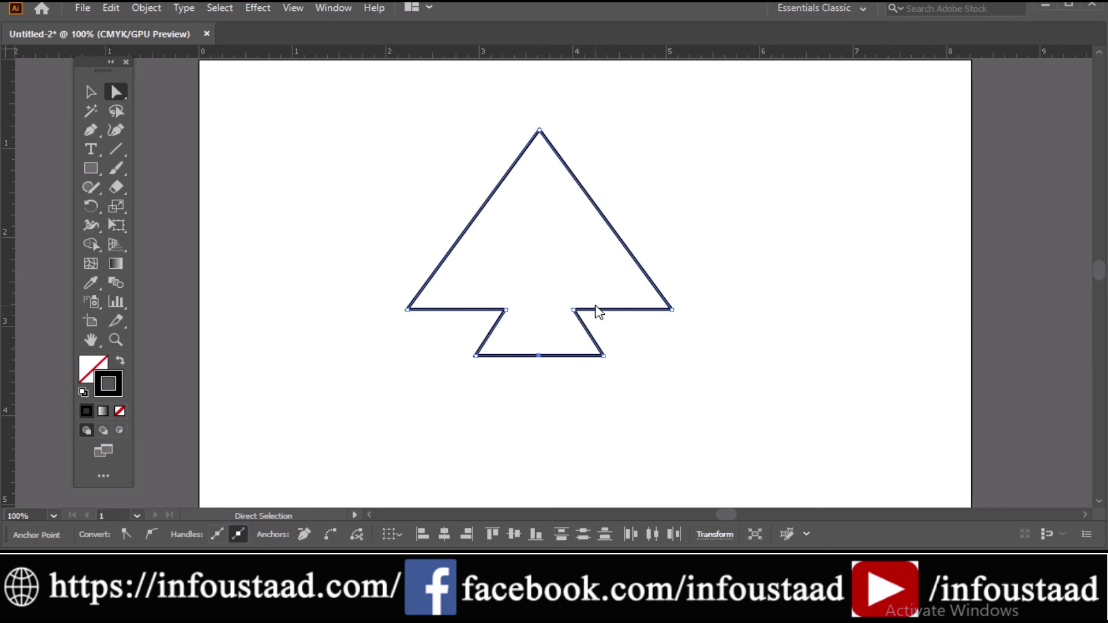
{"action": "left_click", "coordinate": [540, 356]}
{"action": "right_click", "coordinate": [549, 349]}
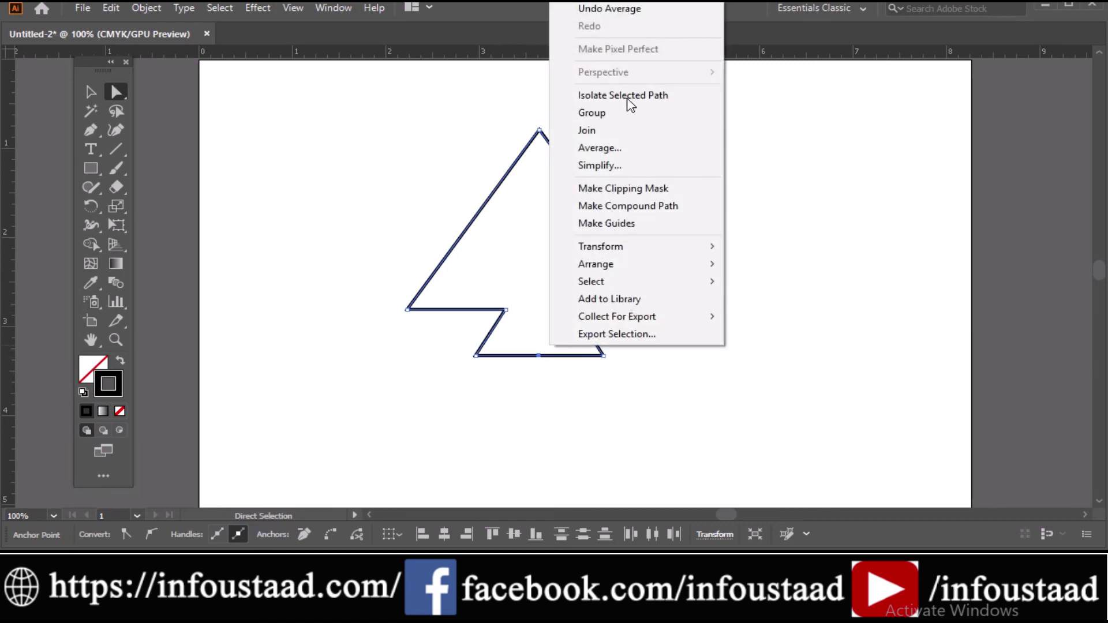
{"action": "left_click", "coordinate": [608, 138]}
{"action": "left_click", "coordinate": [770, 240]}
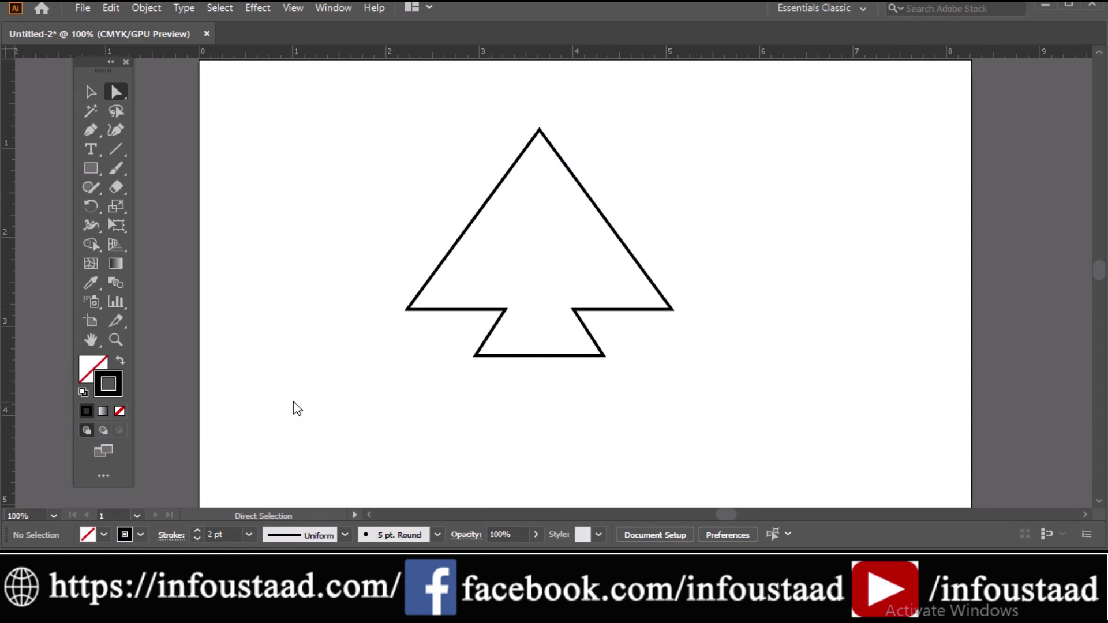
Step: Switch to the Pen tool
{"action": "left_click", "coordinate": [91, 135]}
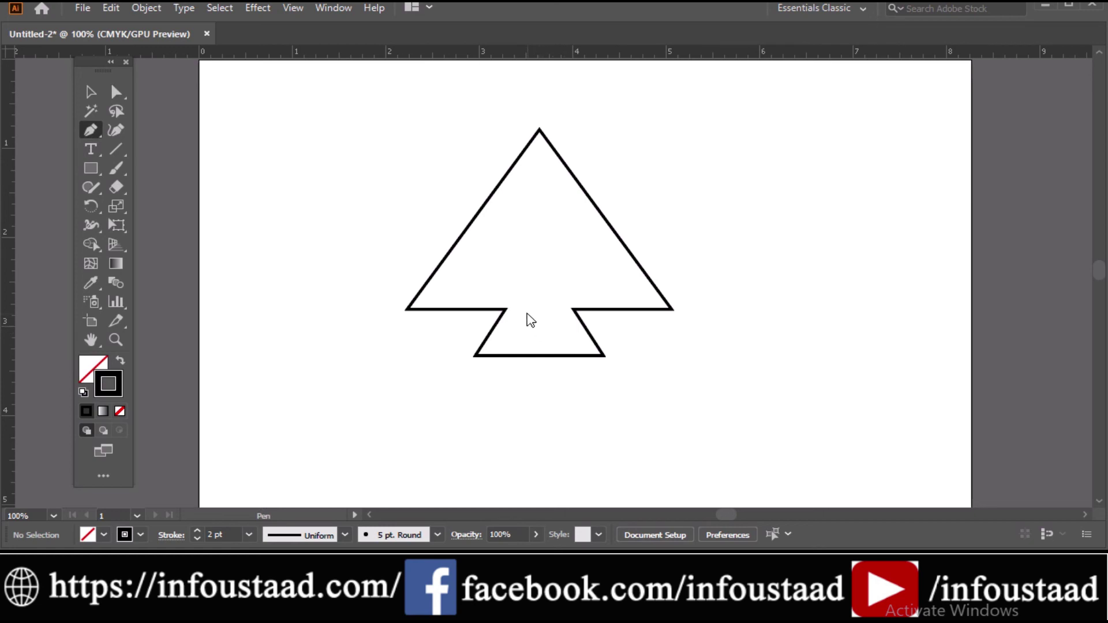